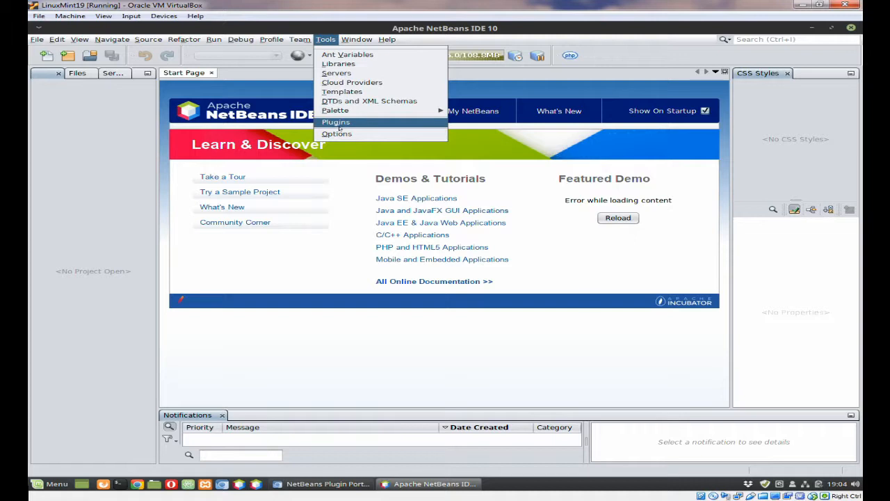
Open the plugin manager's list of installed plugins and view the details of the Base IDE plugin.
{"action": "left_click", "coordinate": [341, 122]}
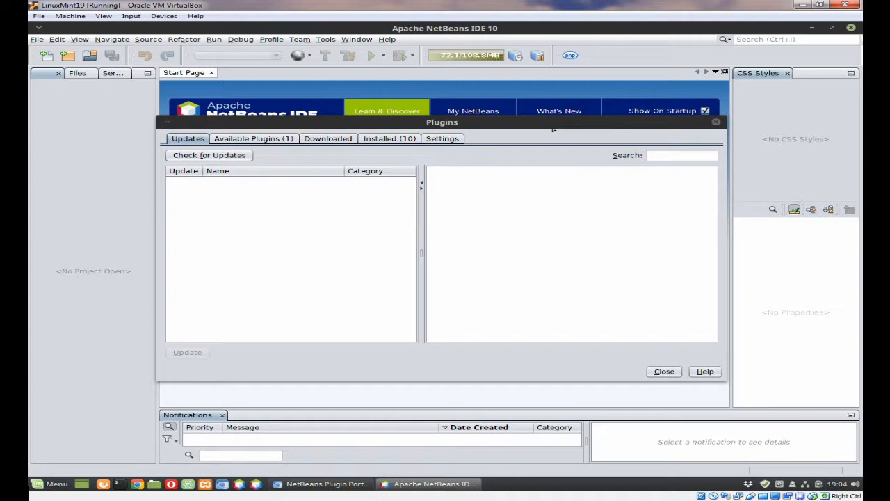
{"action": "left_click", "coordinate": [384, 139]}
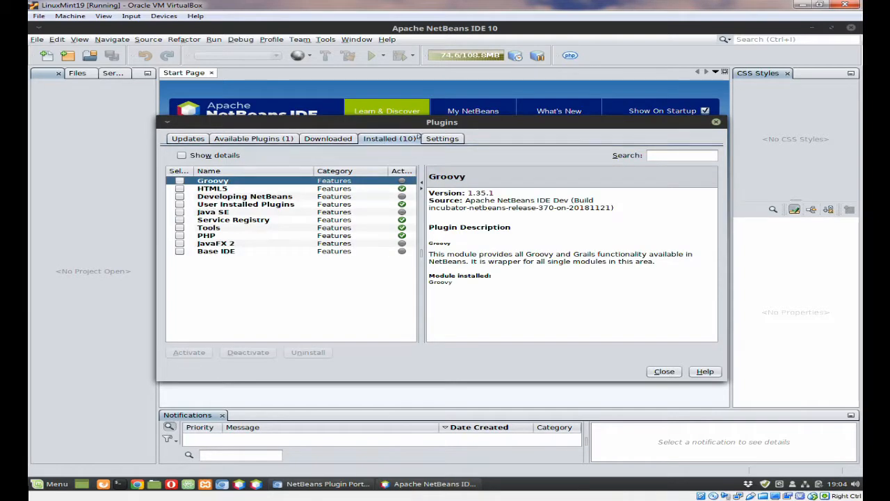
{"action": "left_click", "coordinate": [401, 253]}
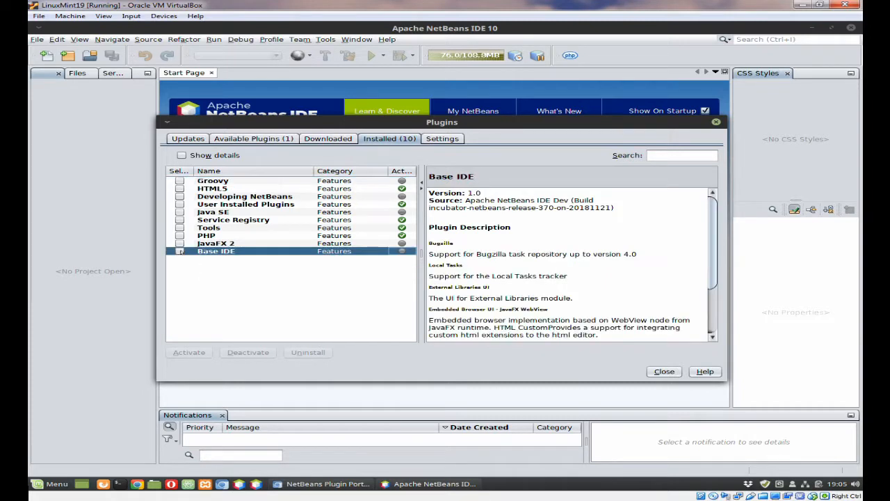
{"action": "left_click", "coordinate": [180, 251]}
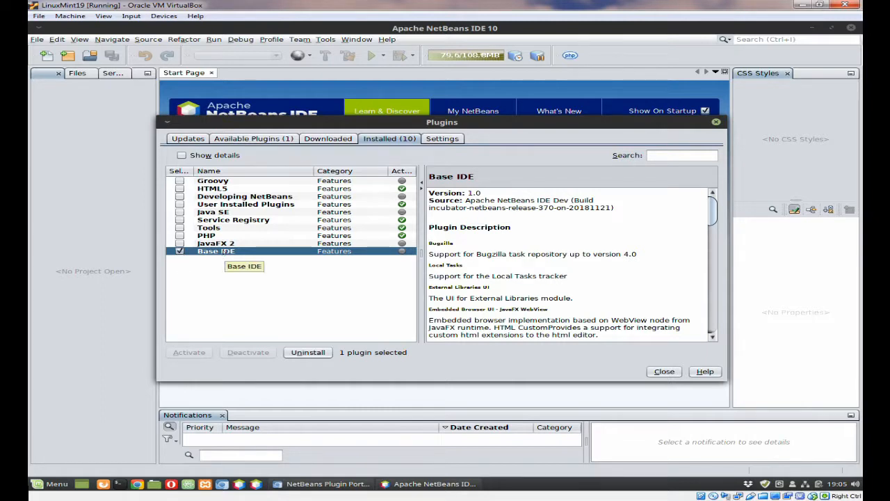
{"action": "left_click", "coordinate": [180, 251]}
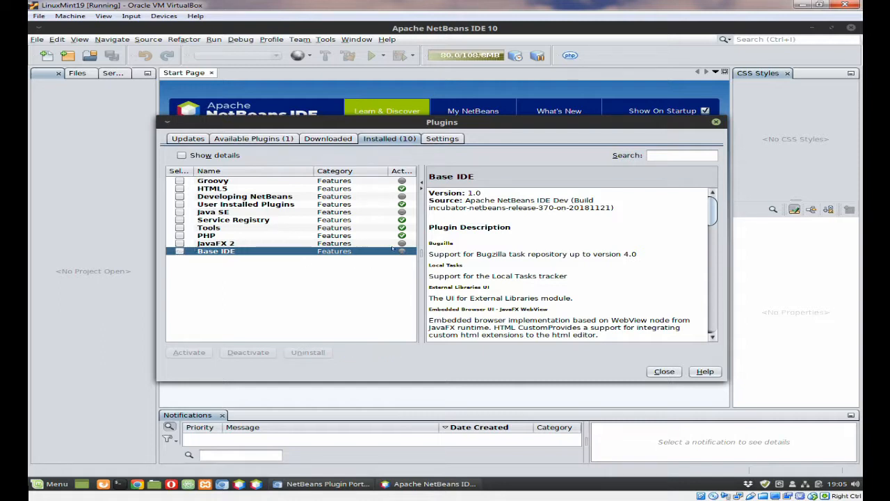
{"action": "left_click", "coordinate": [180, 236]}
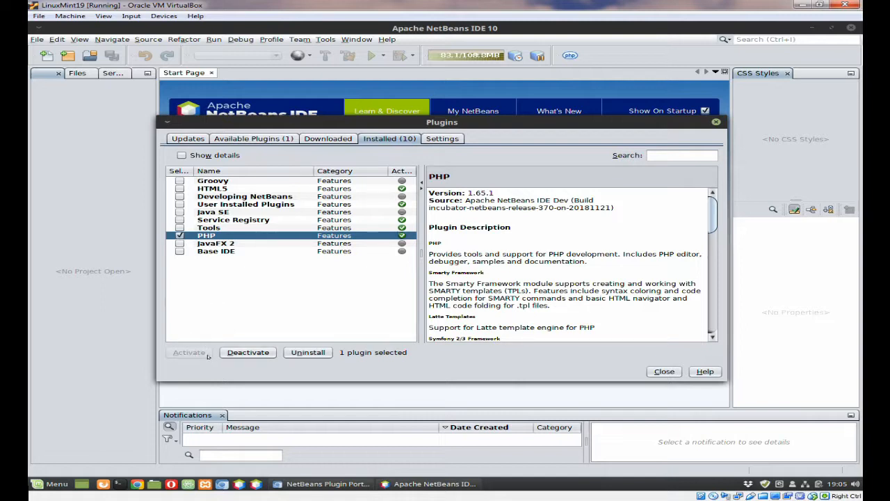
{"action": "left_click", "coordinate": [179, 235]}
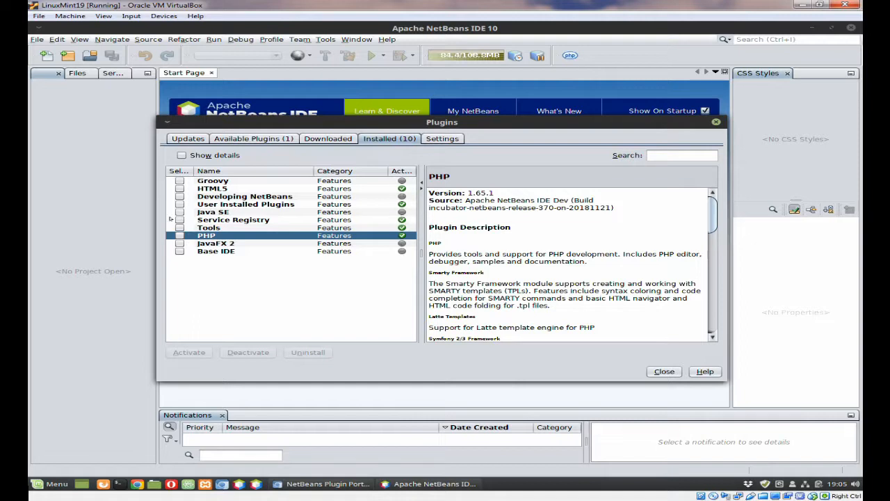
Activate the Java SE plugin together with Java Profiler, choosing to restart the IDE later.
{"action": "left_click", "coordinate": [180, 212]}
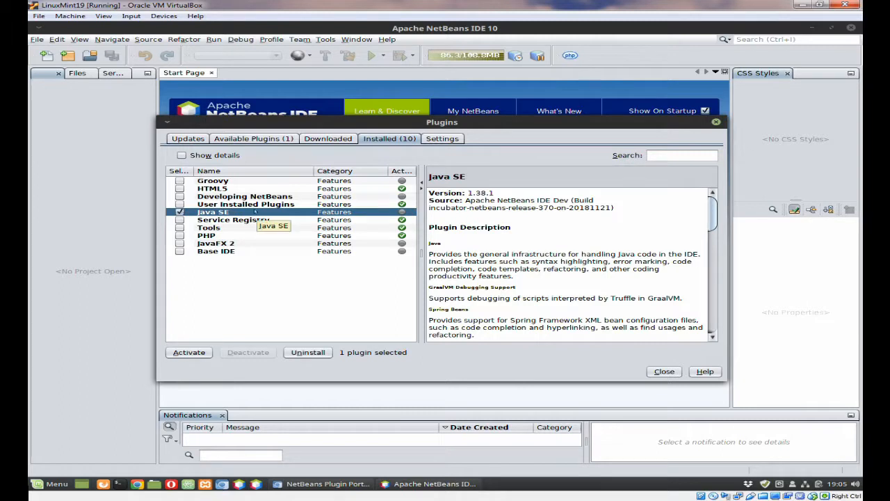
{"action": "left_click", "coordinate": [189, 352]}
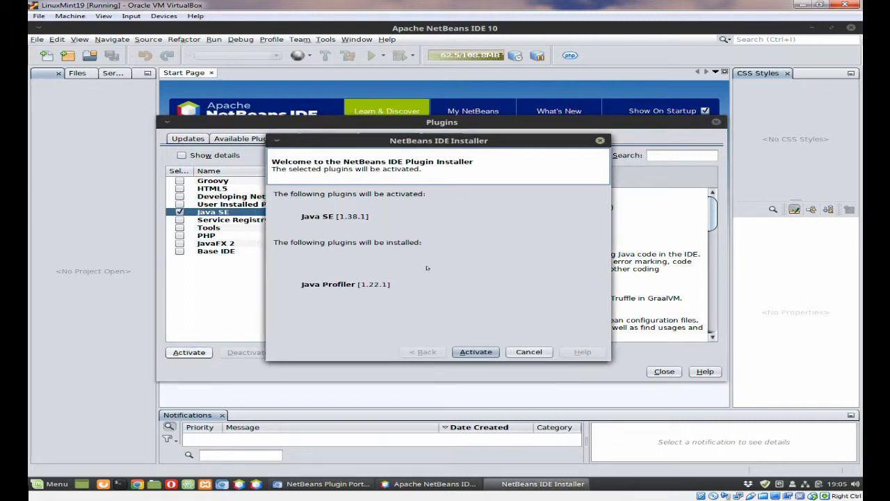
{"action": "left_click", "coordinate": [471, 351]}
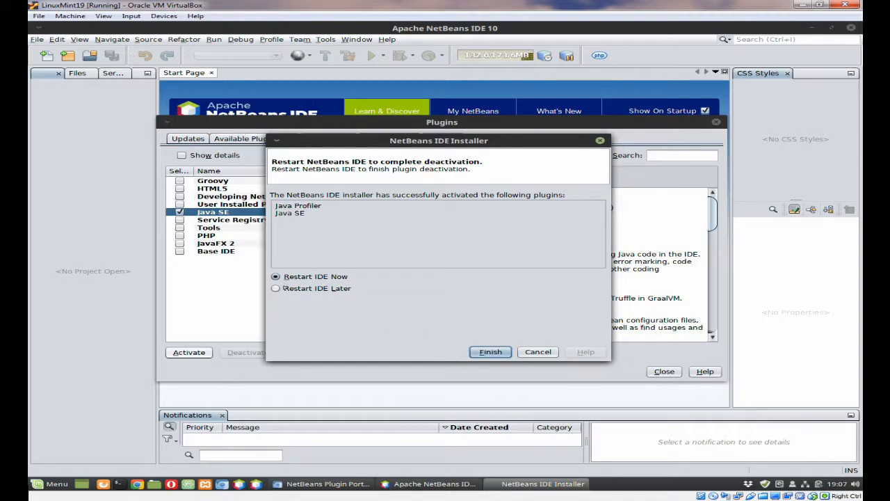
{"action": "left_click", "coordinate": [275, 288]}
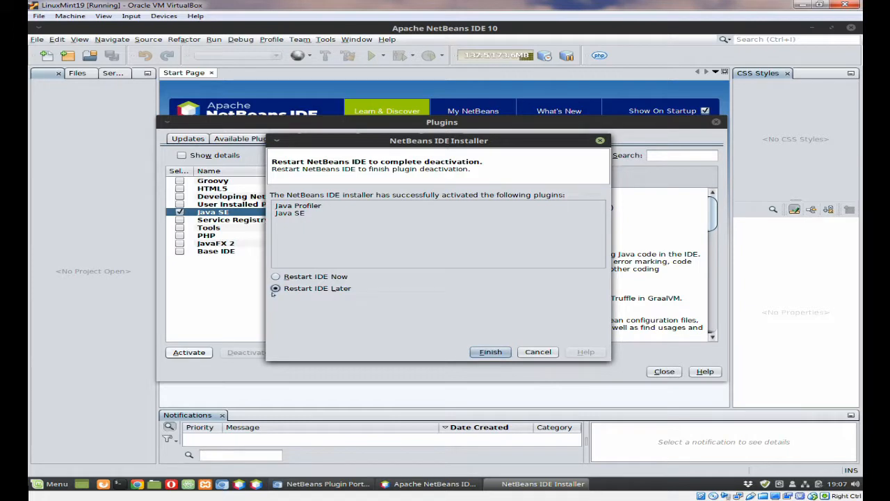
{"action": "left_click", "coordinate": [482, 353]}
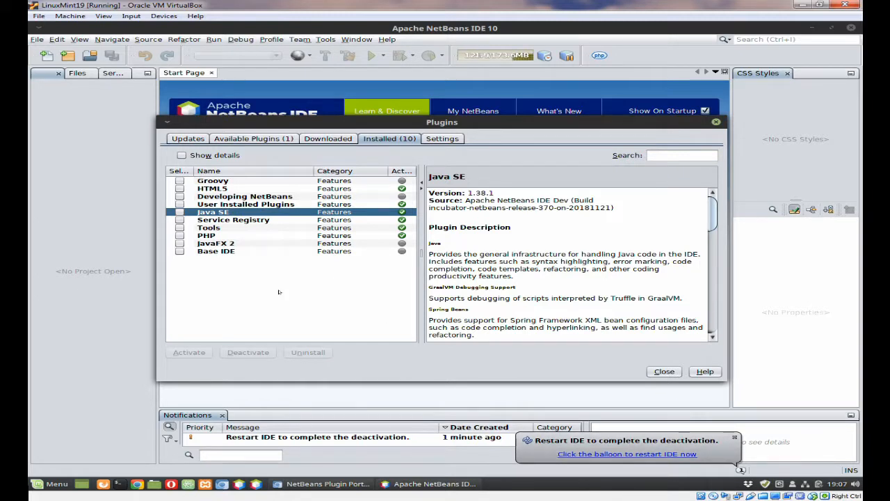
Activate the Developing NetBeans plugin and finish the plugin installer.
{"action": "left_click", "coordinate": [180, 196]}
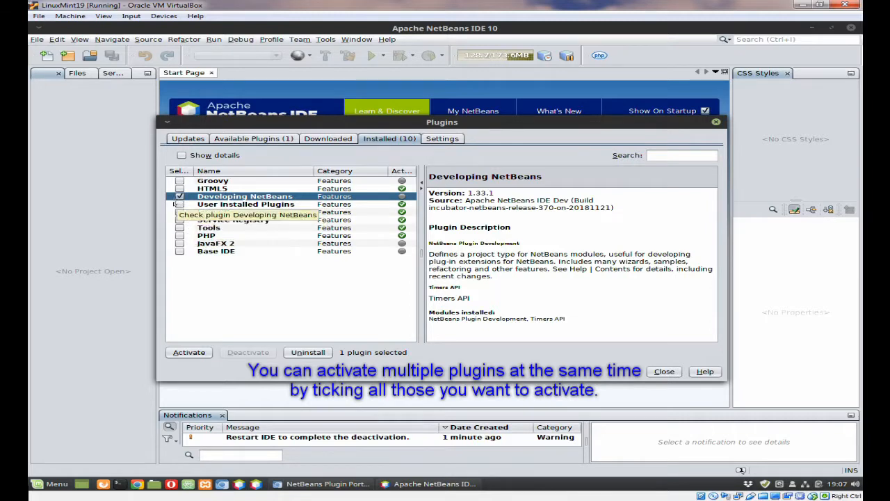
{"action": "left_click", "coordinate": [188, 352]}
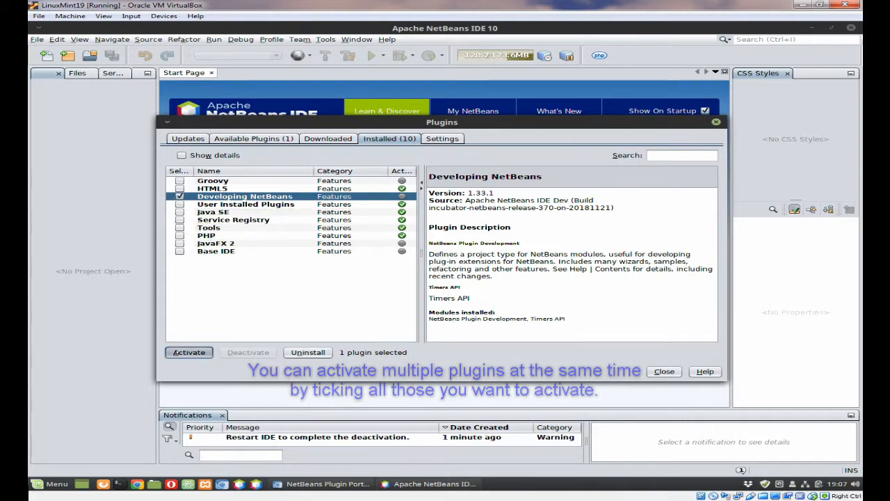
{"action": "left_click", "coordinate": [476, 353]}
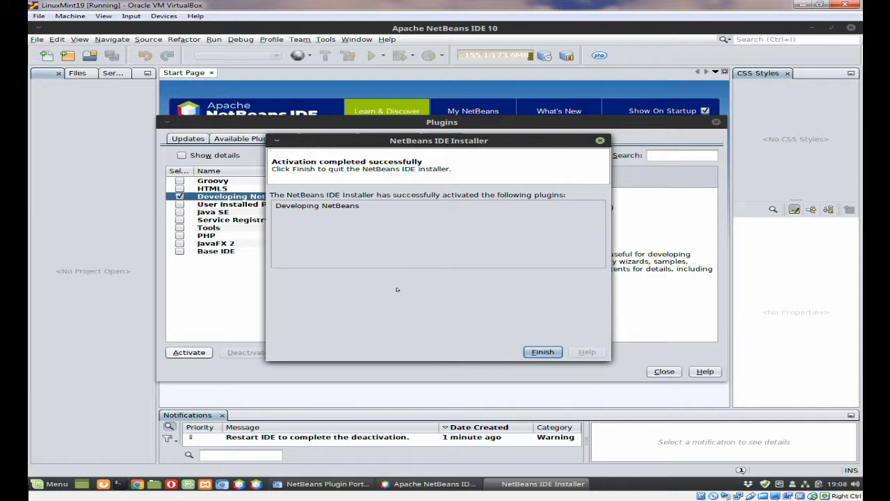
{"action": "left_click", "coordinate": [543, 353]}
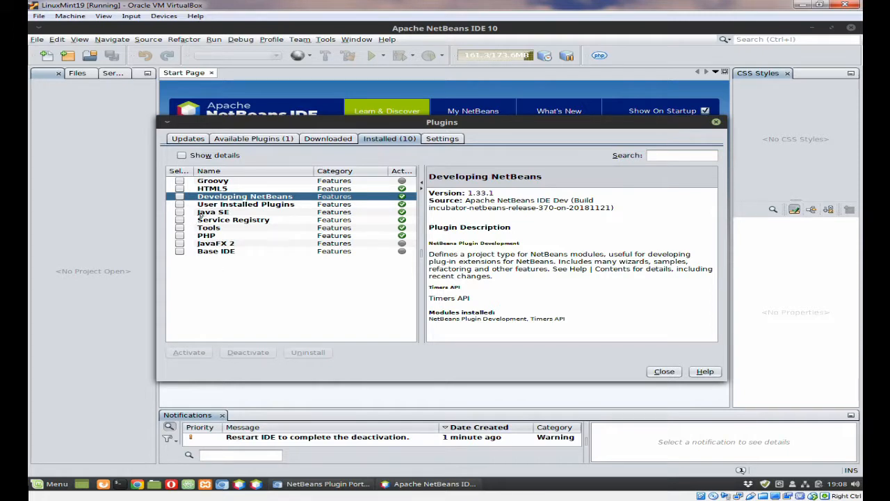
Restart the IDE through its pending restart notification and reopen the plugin manager.
{"action": "left_click", "coordinate": [243, 438]}
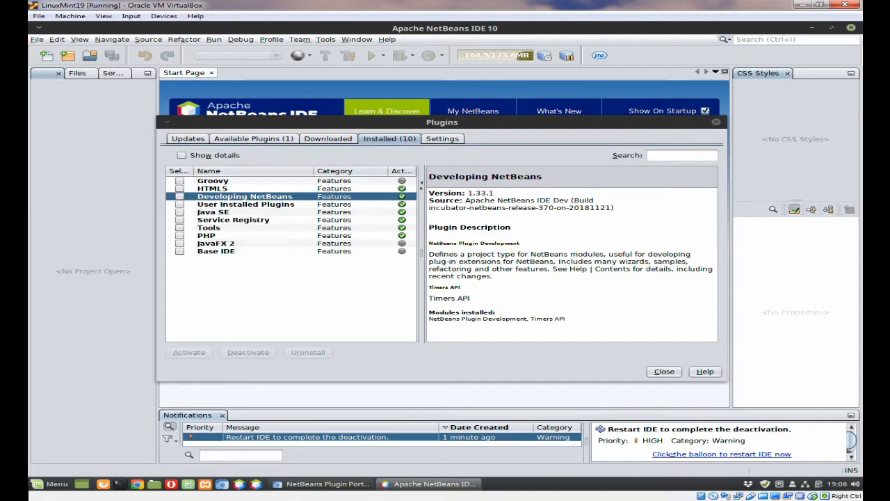
{"action": "left_click", "coordinate": [673, 453]}
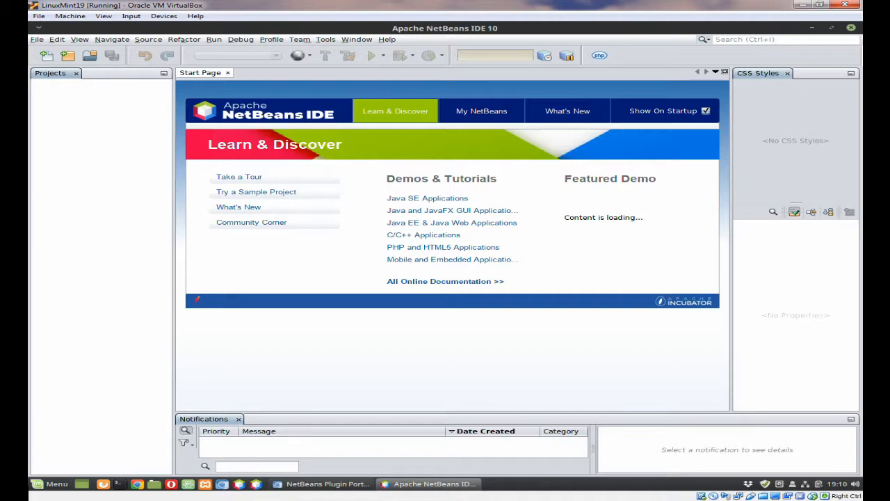
{"action": "left_click", "coordinate": [326, 40]}
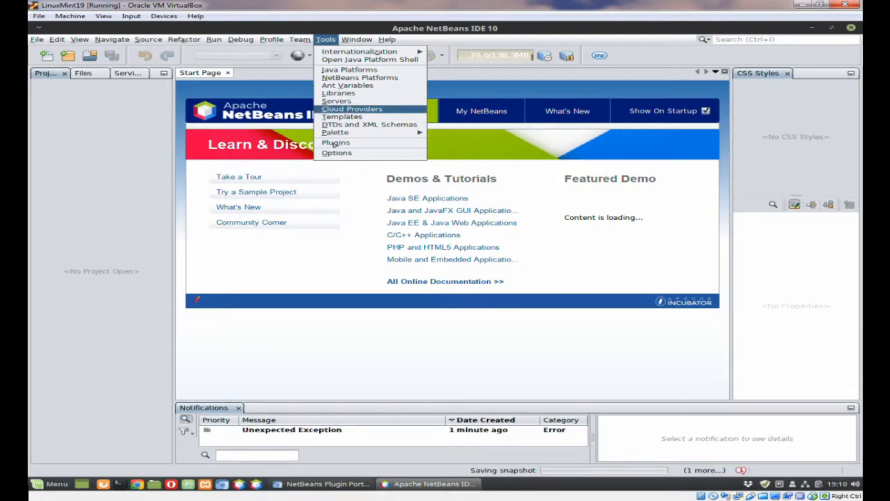
{"action": "left_click", "coordinate": [335, 143]}
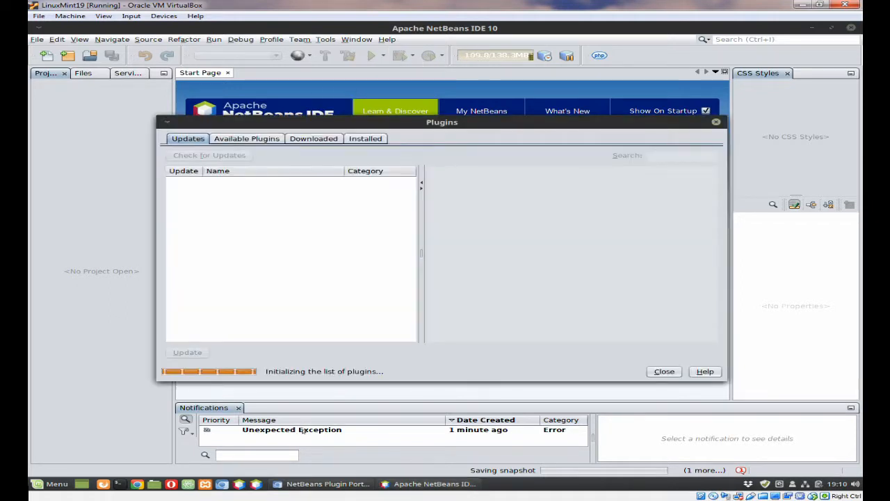
Read the details of the Unexpected Exception notification and check the activation status of the installed plugins.
{"action": "left_click", "coordinate": [300, 430]}
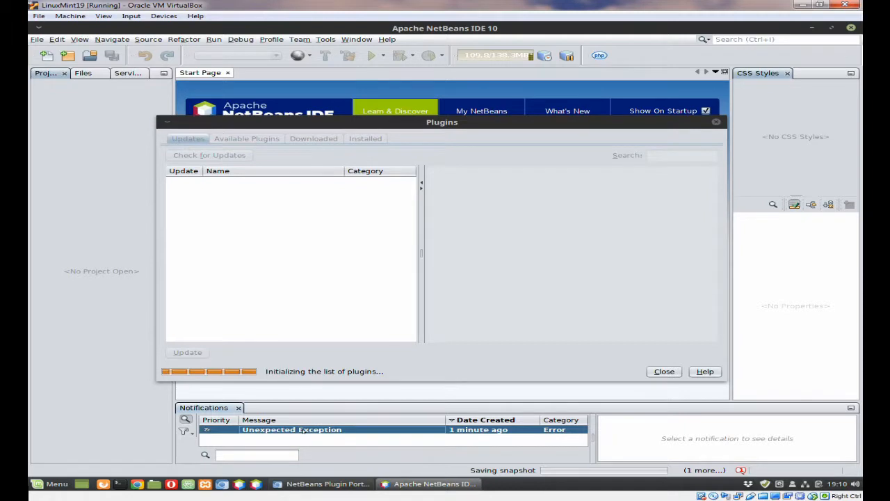
{"action": "left_click", "coordinate": [303, 430]}
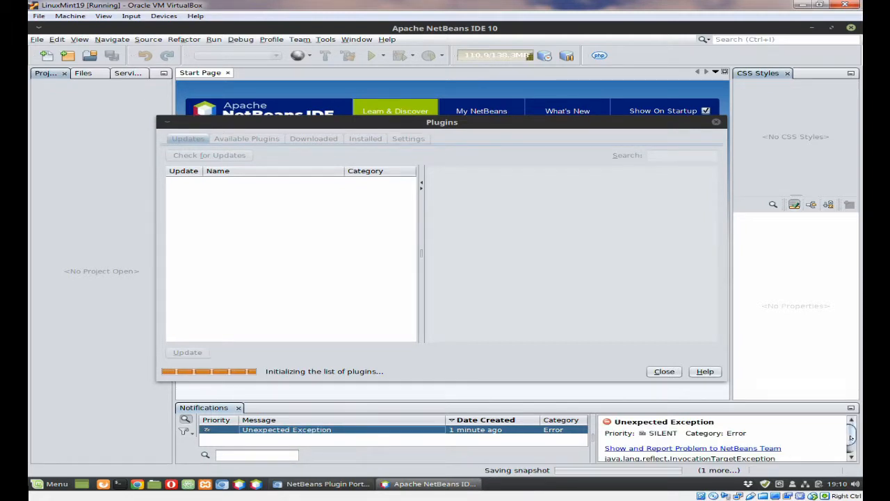
{"action": "left_click_drag", "start_coordinate": [852, 437], "coordinate": [850, 451]}
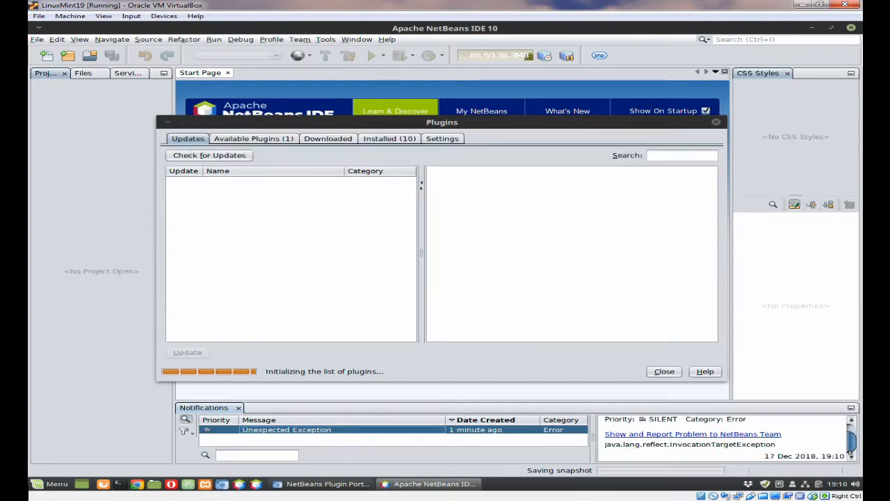
{"action": "scroll", "coordinate": [851, 441], "scroll_direction": "up", "scroll_amount": 1}
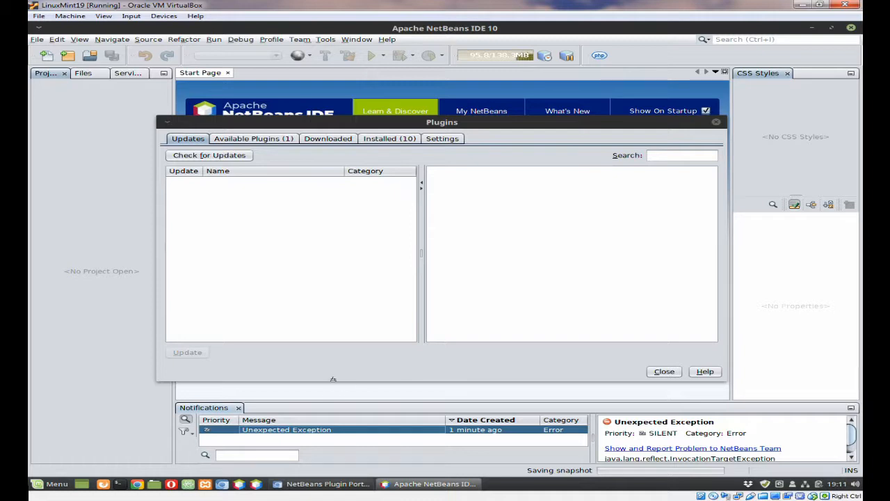
{"action": "left_click", "coordinate": [389, 138]}
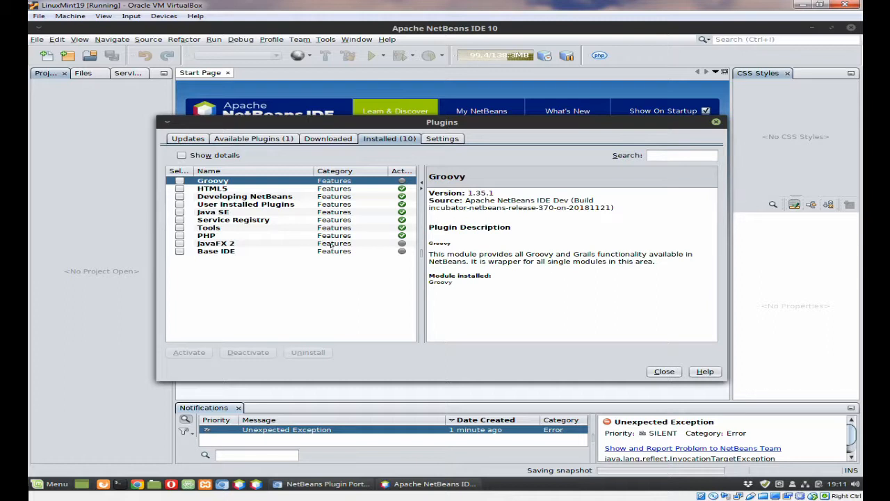
{"action": "left_click", "coordinate": [441, 140]}
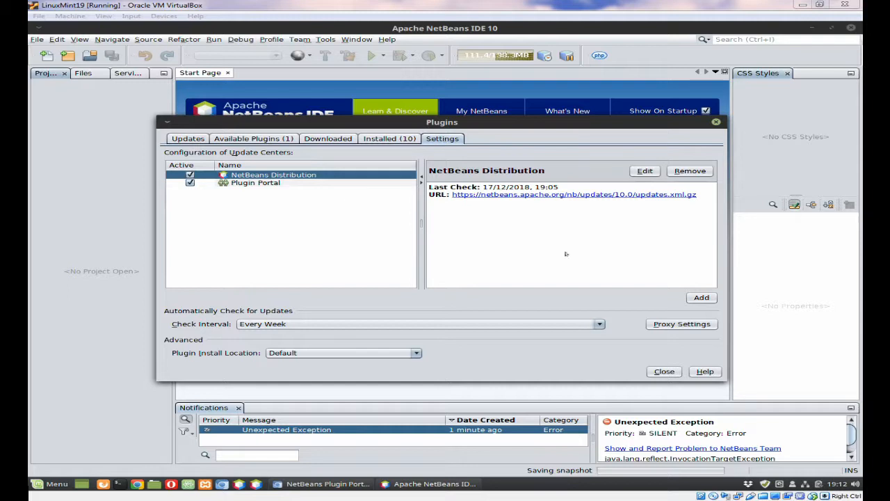
{"action": "left_click", "coordinate": [701, 297]}
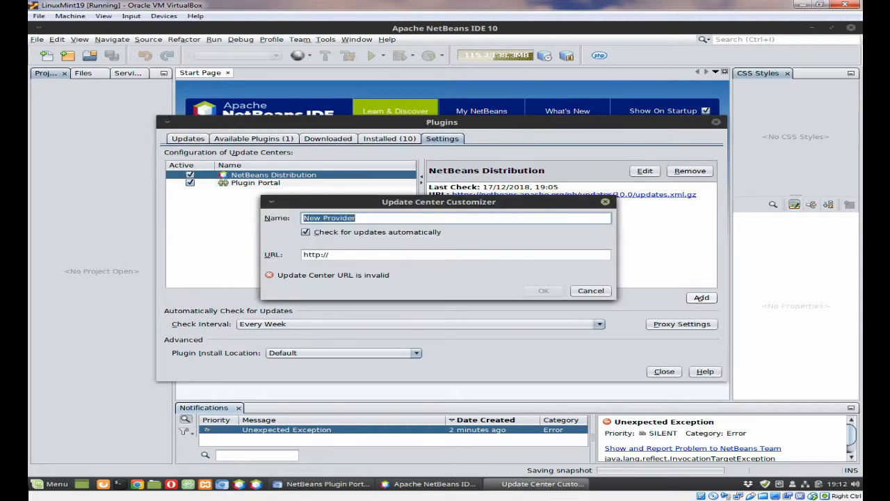
{"action": "type", "text": "N"}
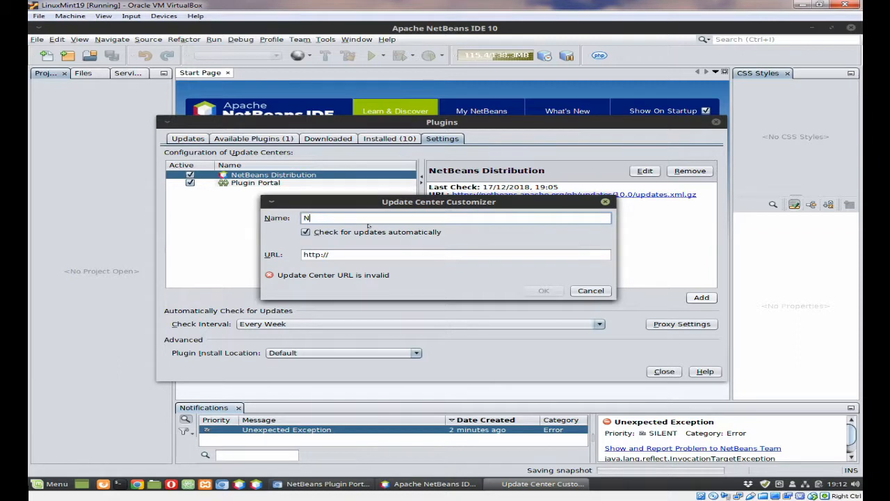
{"action": "type", "text": "etBeans 8.2 Plu"}
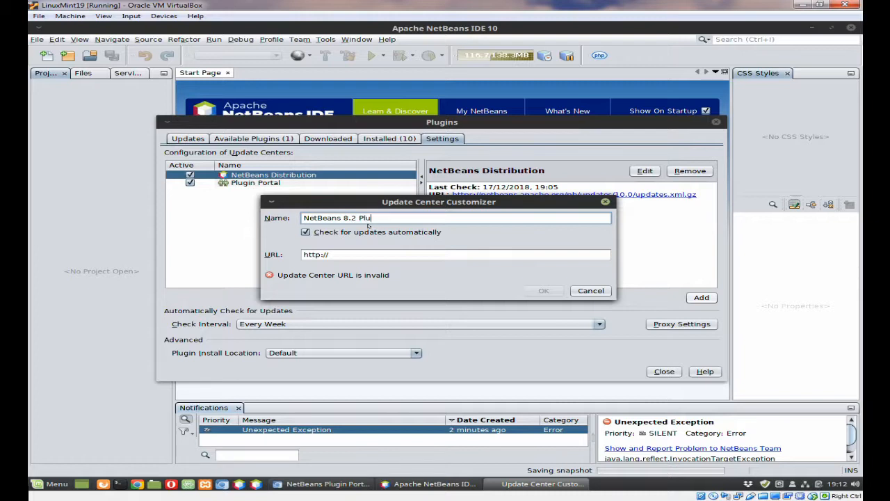
{"action": "type", "text": "gins"}
{"action": "left_click", "coordinate": [356, 254]}
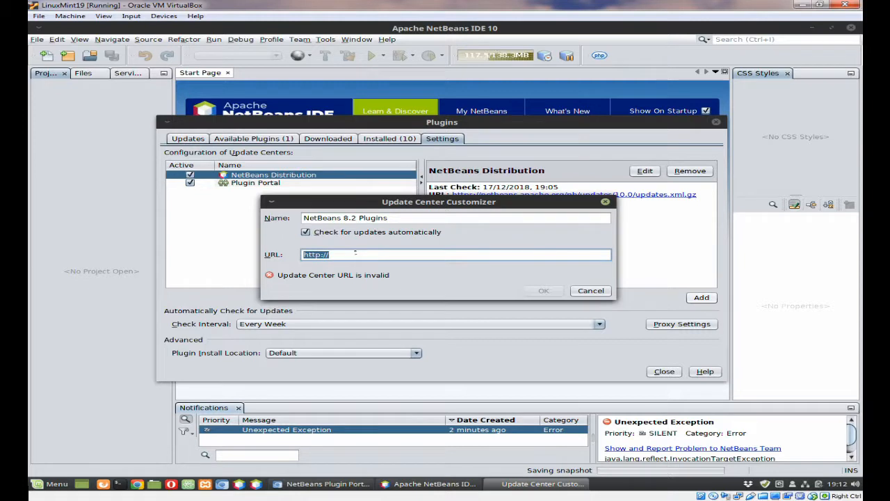
{"action": "type", "text": "http://updates.netbeans.org/netbeans/updates/8.2/uc/final/distribution/catalog.xml.gz"}
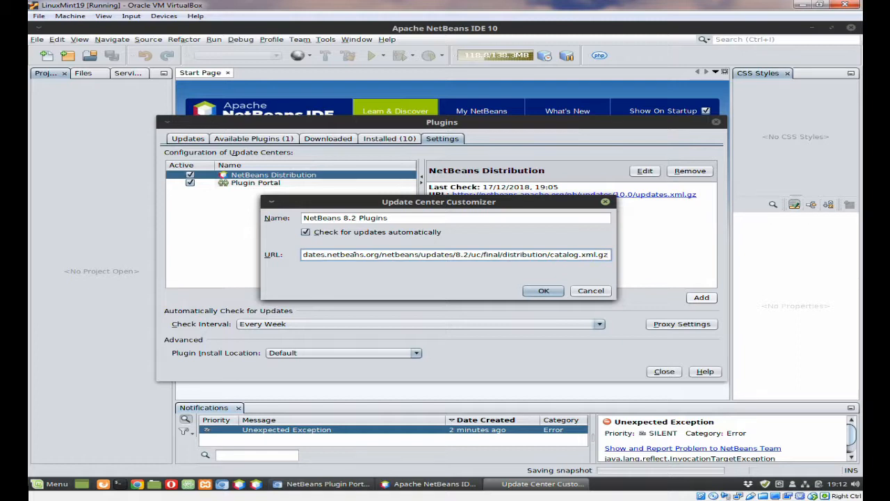
{"action": "left_click", "coordinate": [543, 291]}
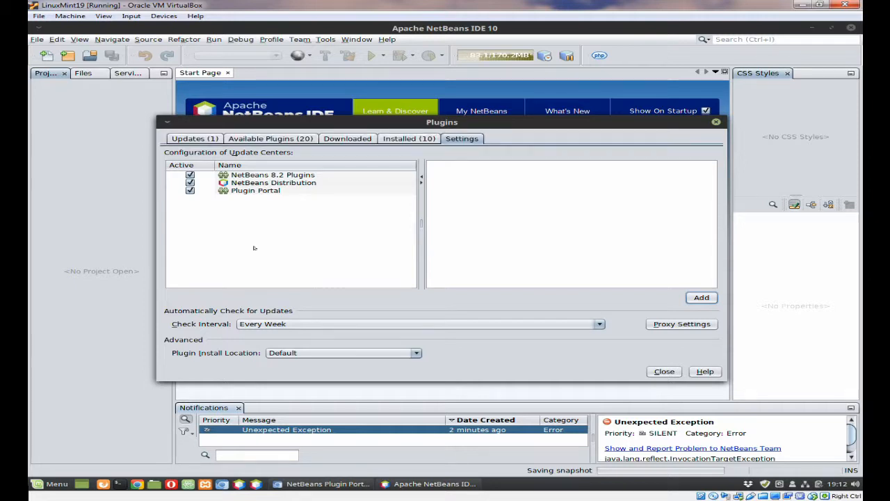
Look over the available plugins and deactivate the NetBeans 8.2 Plugins update center.
{"action": "left_click", "coordinate": [268, 138]}
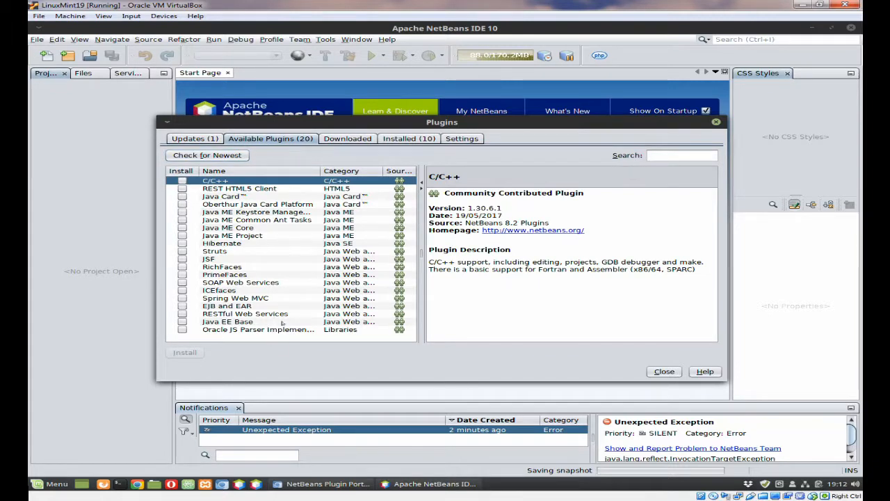
{"action": "left_click", "coordinate": [462, 138]}
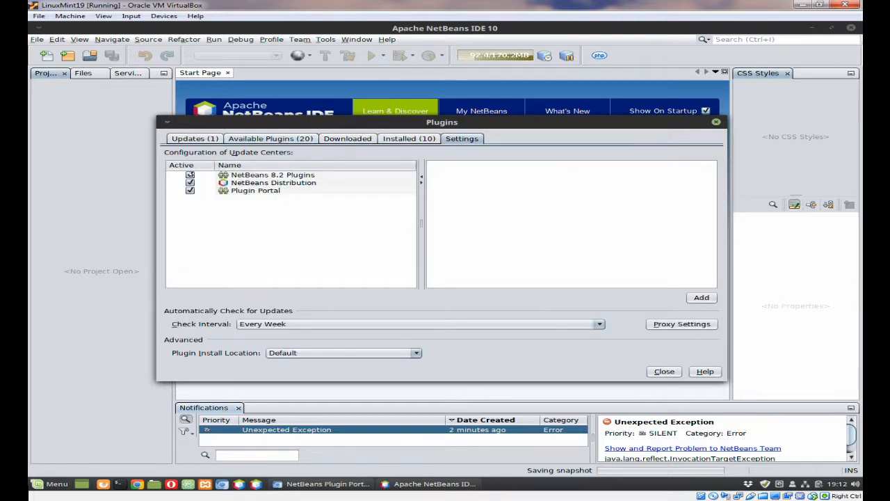
{"action": "left_click", "coordinate": [190, 175]}
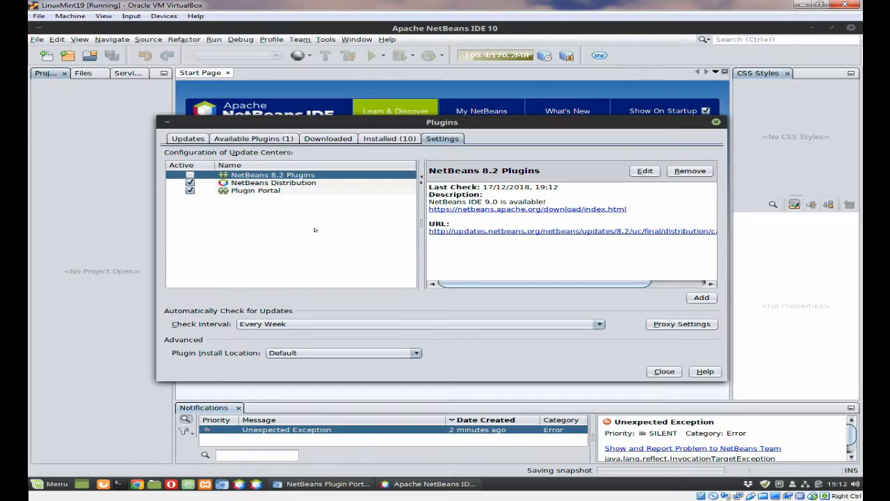
Check for plugin updates and review the installed plugins and the update center settings.
{"action": "left_click", "coordinate": [367, 138]}
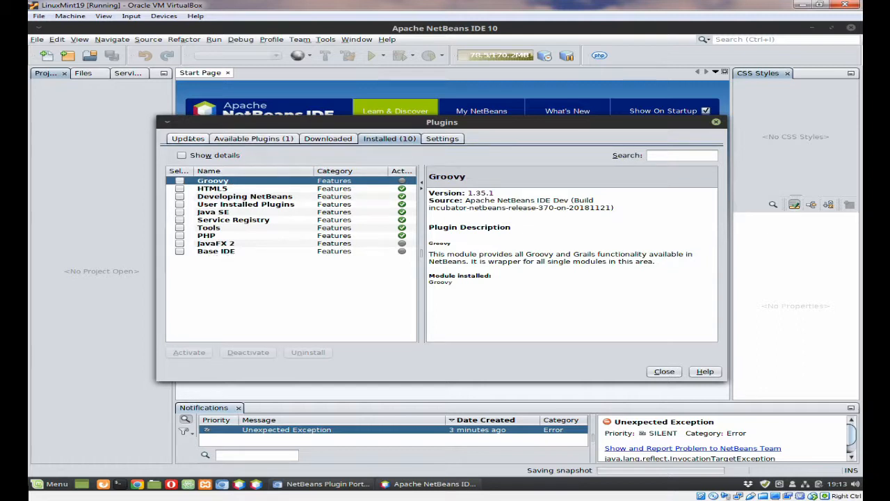
{"action": "left_click", "coordinate": [191, 139]}
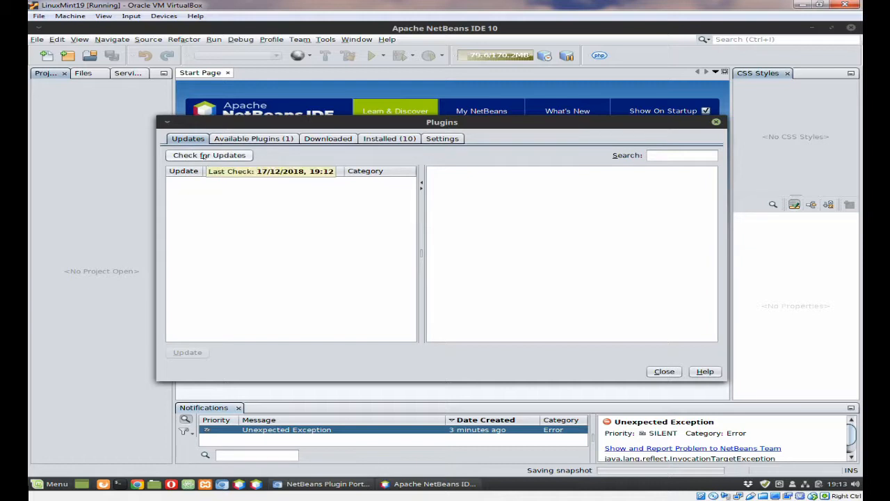
{"action": "left_click", "coordinate": [202, 155]}
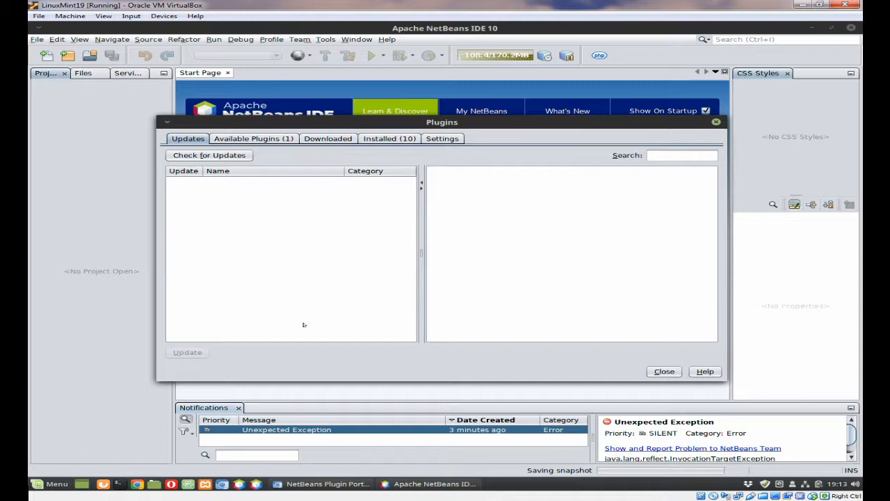
{"action": "left_click", "coordinate": [429, 140]}
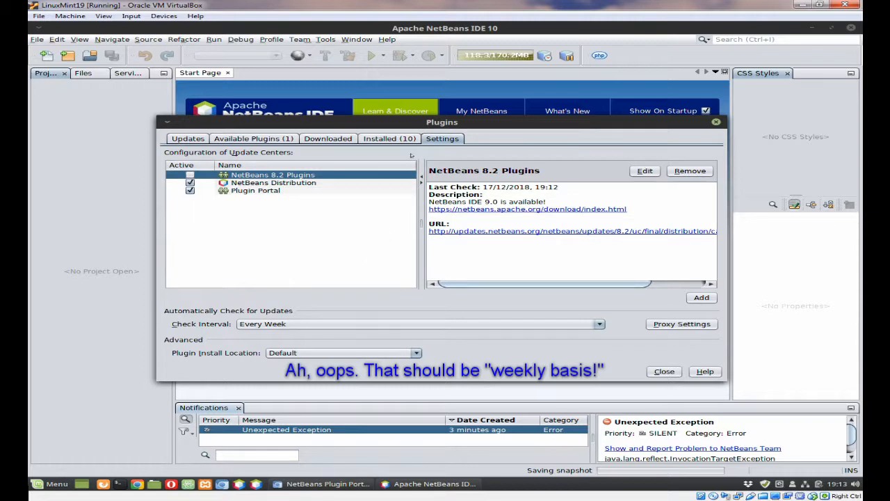
{"action": "left_click", "coordinate": [390, 140]}
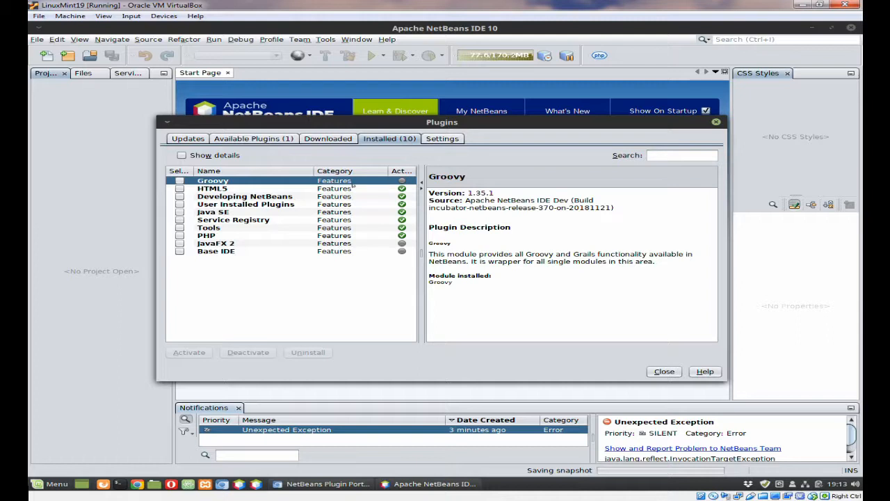
{"action": "left_click", "coordinate": [448, 140]}
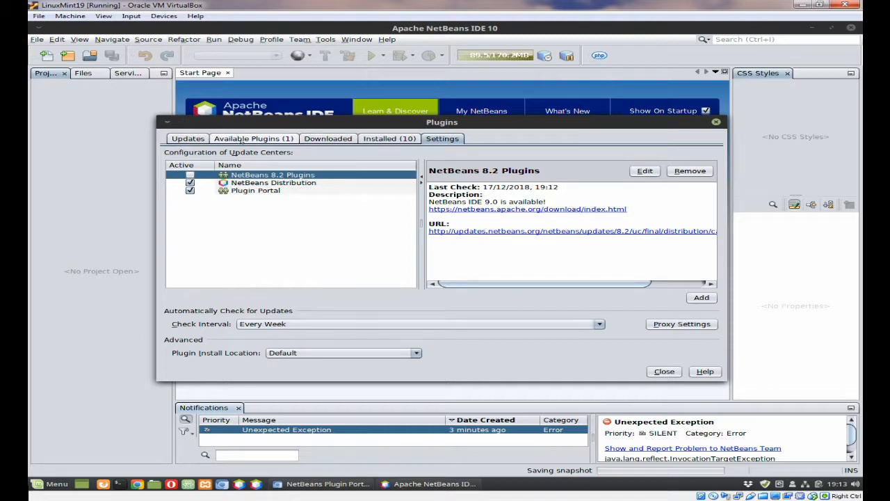
Switch to the NetBeans Plugin Portal in Chromium and read the Sublime Theme plugin's versions and installation instructions.
{"action": "left_click", "coordinate": [339, 485]}
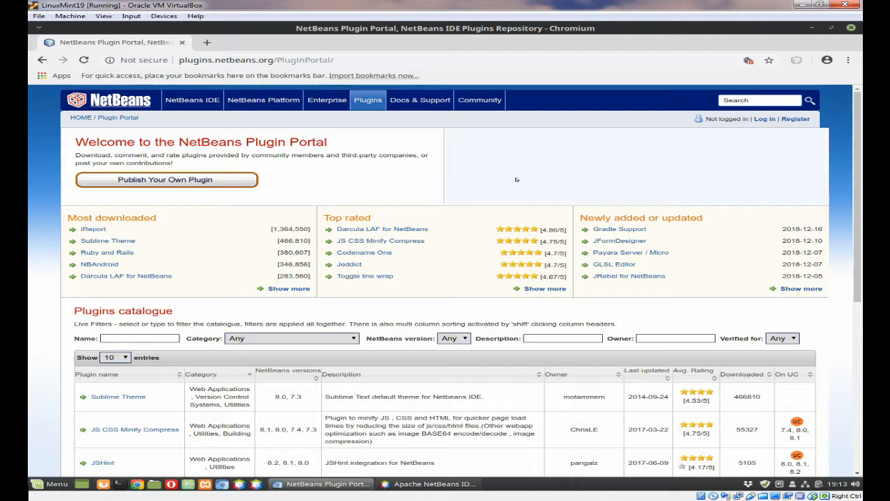
{"action": "left_click", "coordinate": [85, 241]}
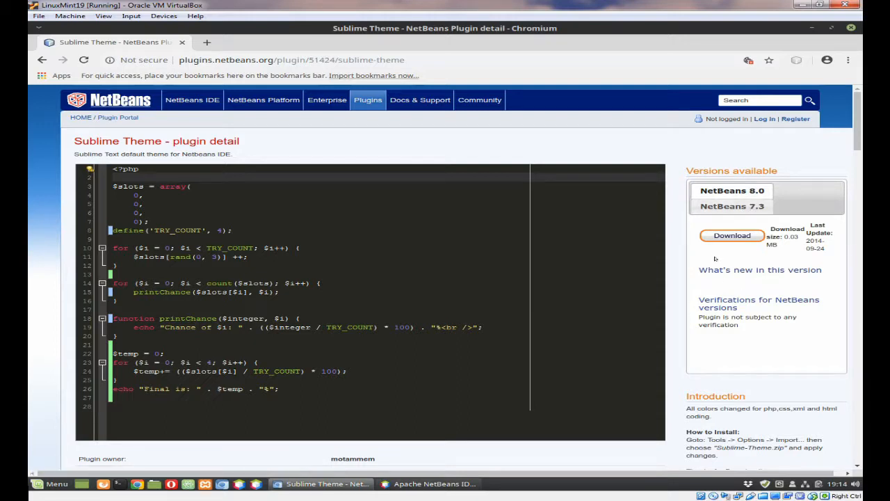
{"action": "scroll", "coordinate": [680, 339], "scroll_direction": "down", "scroll_amount": 2}
{"action": "scroll", "coordinate": [680, 339], "scroll_direction": "down", "scroll_amount": 1}
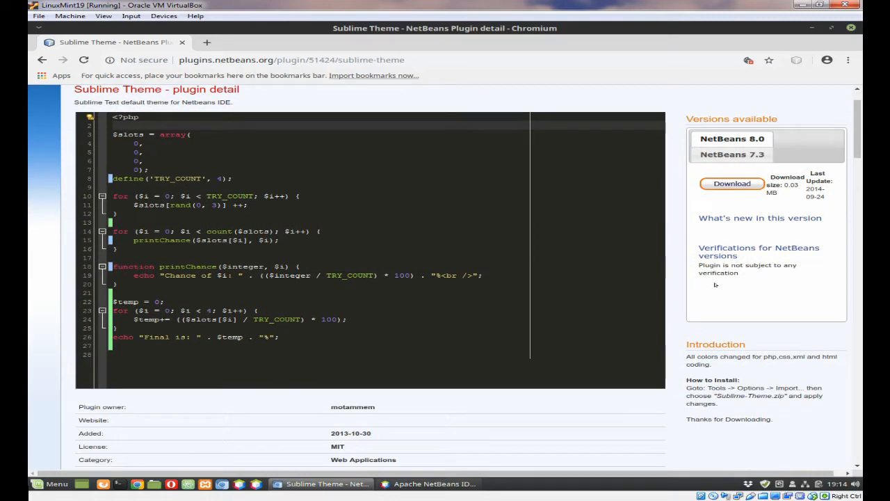
{"action": "scroll", "coordinate": [722, 294], "scroll_direction": "down", "scroll_amount": 1}
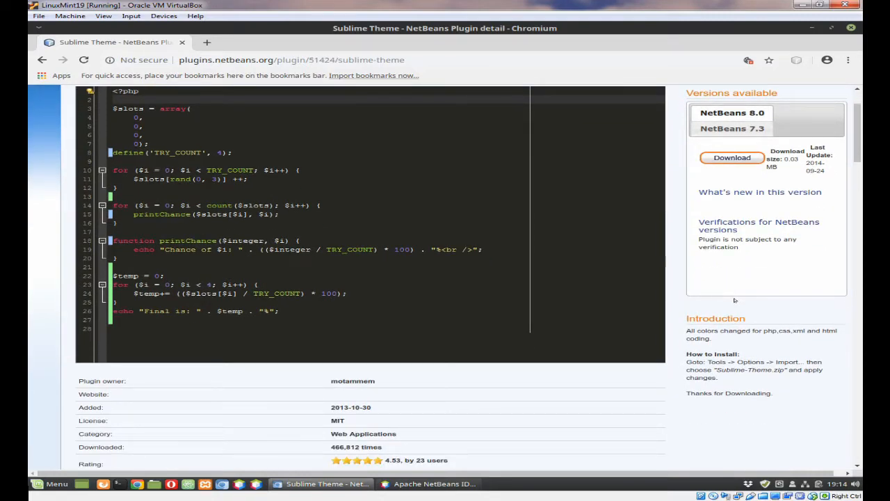
{"action": "scroll", "coordinate": [539, 166], "scroll_direction": "up", "scroll_amount": 2}
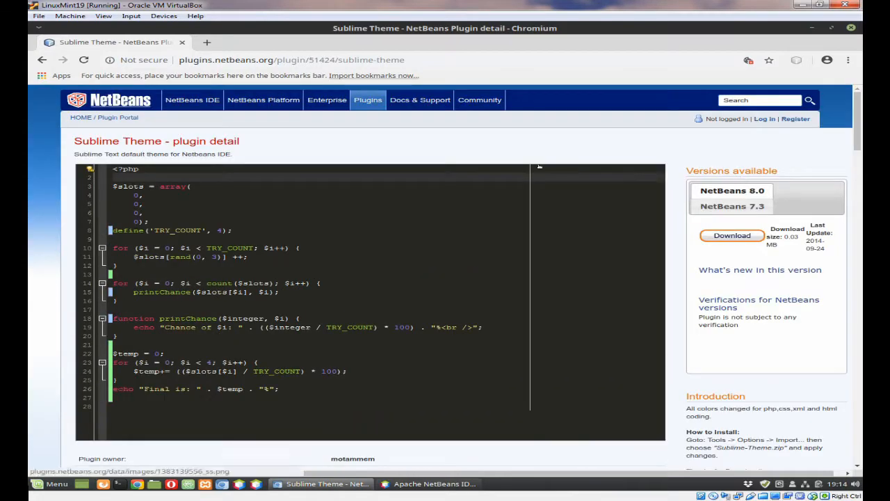
Return to the portal's main page and download the NetBeans 8.2 version of the top-rated Darcula LAF for NetBeans plugin.
{"action": "left_click", "coordinate": [42, 60]}
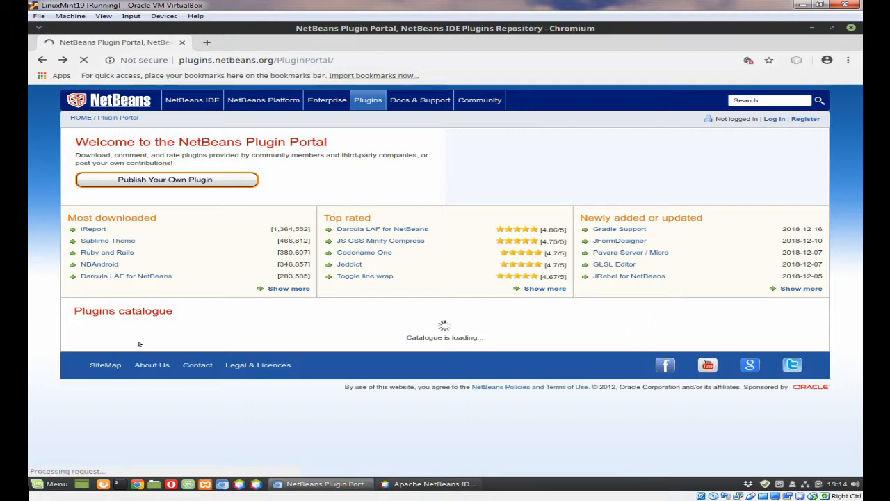
{"action": "left_click", "coordinate": [355, 229]}
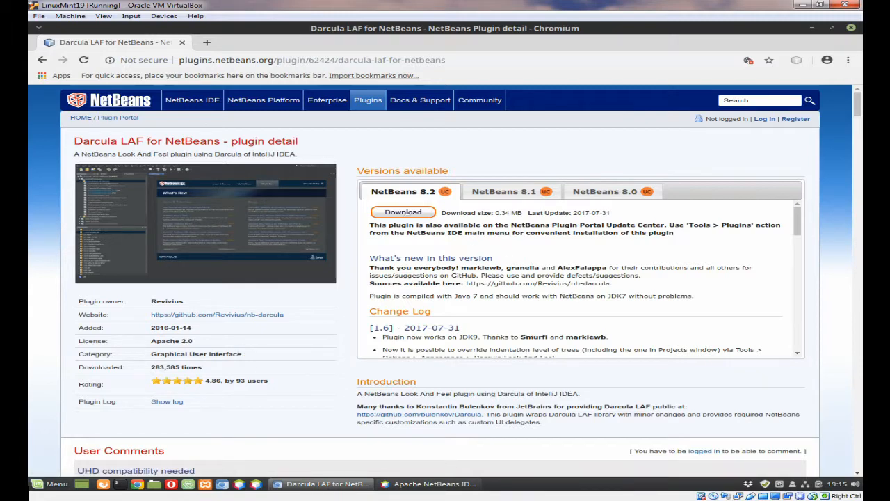
{"action": "left_click", "coordinate": [404, 213]}
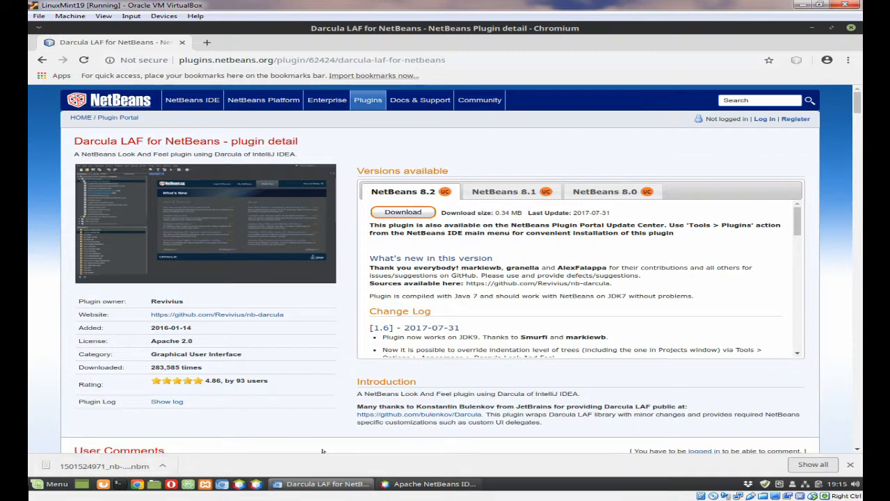
{"action": "left_click", "coordinate": [435, 484]}
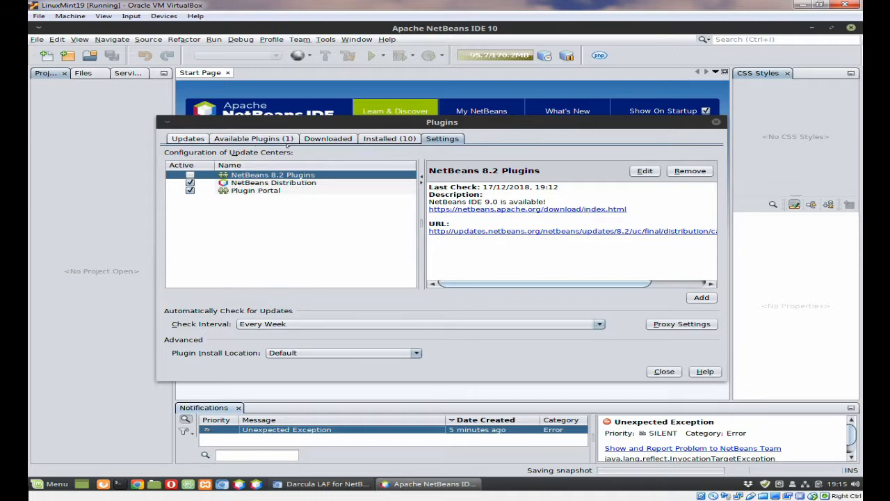
{"action": "left_click", "coordinate": [332, 140]}
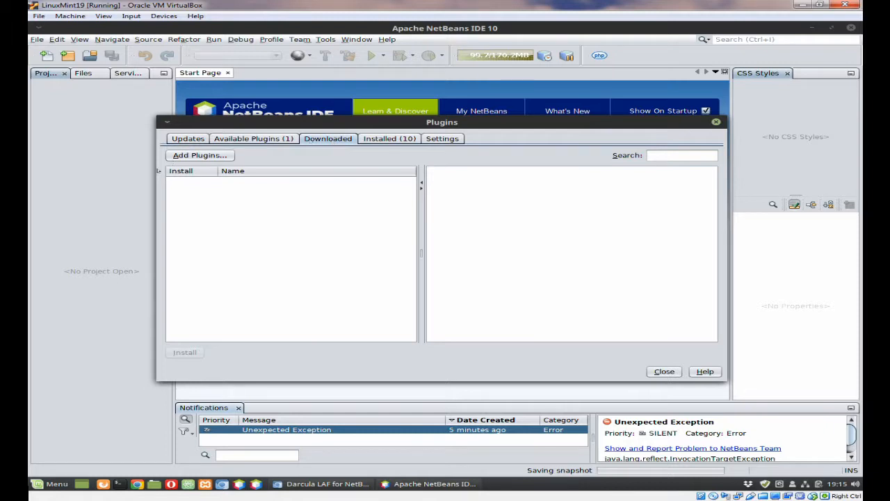
{"action": "left_click", "coordinate": [211, 156]}
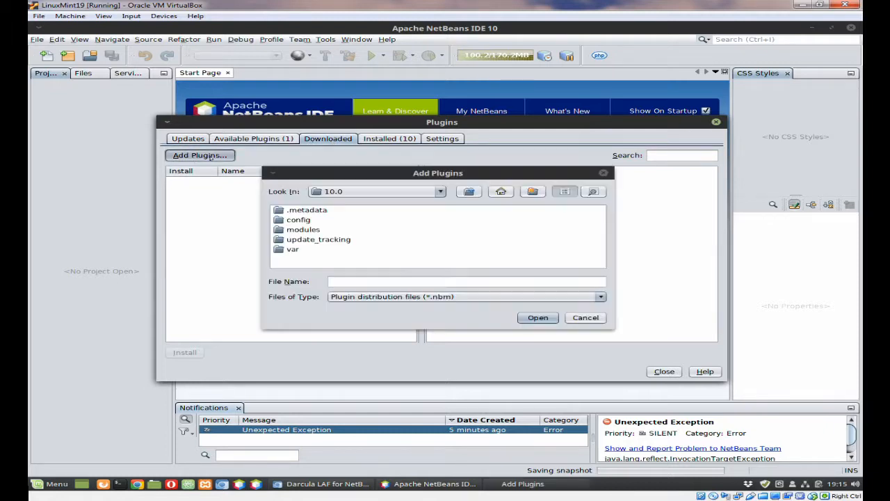
{"action": "left_click", "coordinate": [440, 193]}
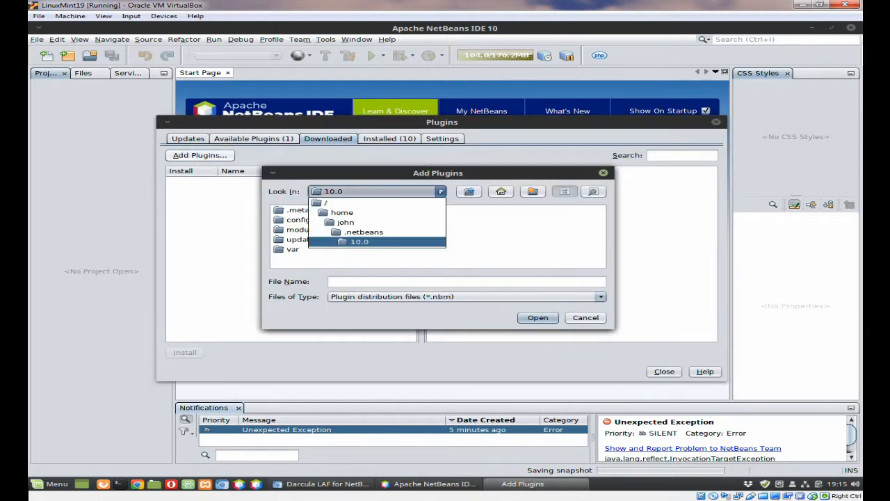
{"action": "left_click", "coordinate": [353, 213]}
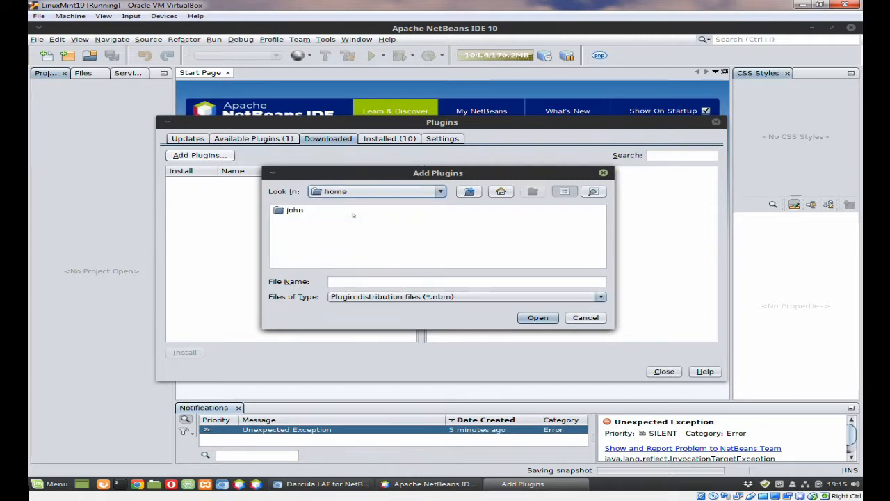
{"action": "double_click", "coordinate": [293, 212]}
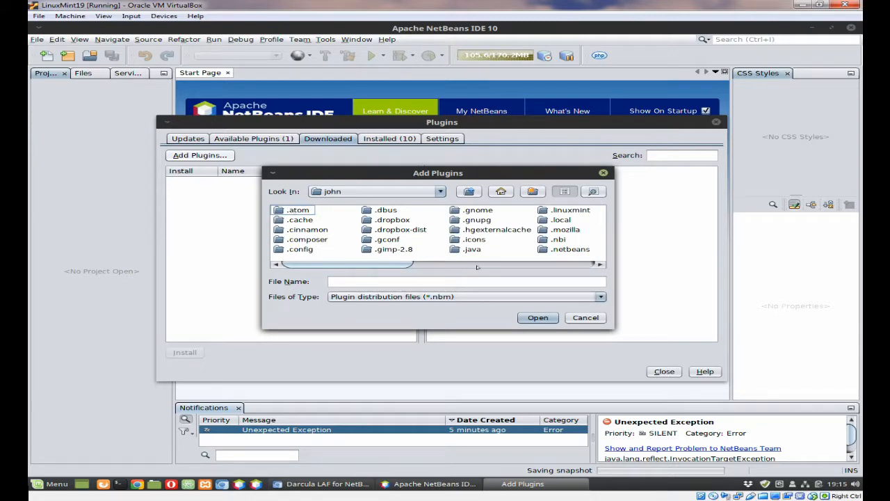
{"action": "left_click", "coordinate": [479, 264]}
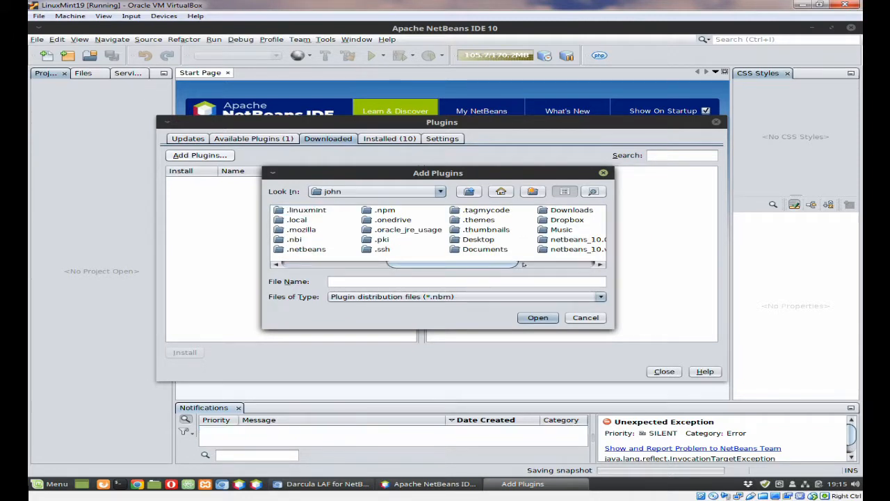
{"action": "double_click", "coordinate": [577, 211]}
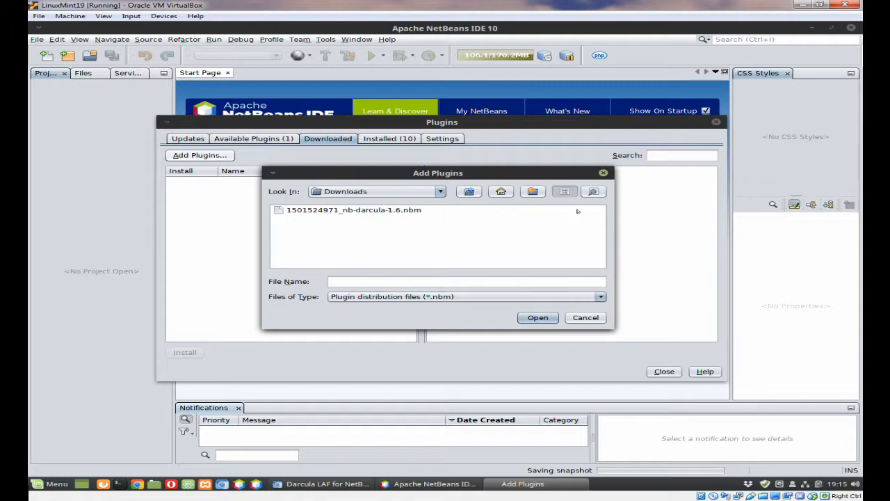
{"action": "left_click", "coordinate": [349, 210]}
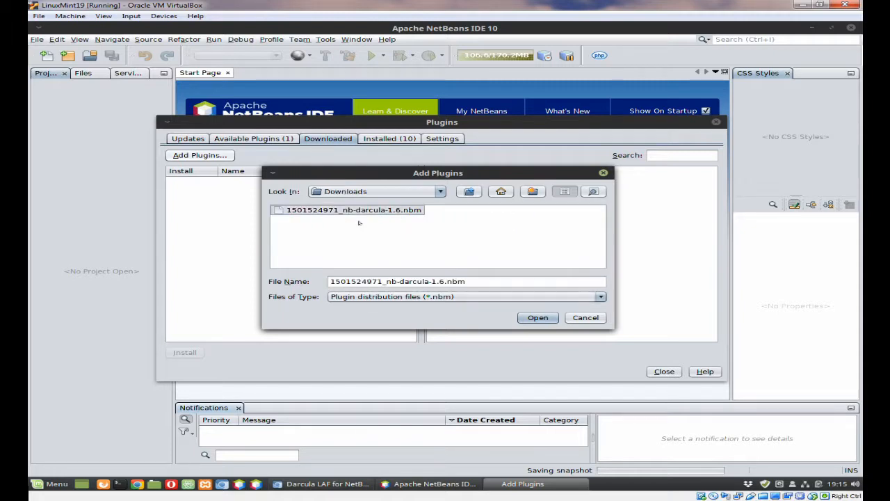
{"action": "key", "text": "Return"}
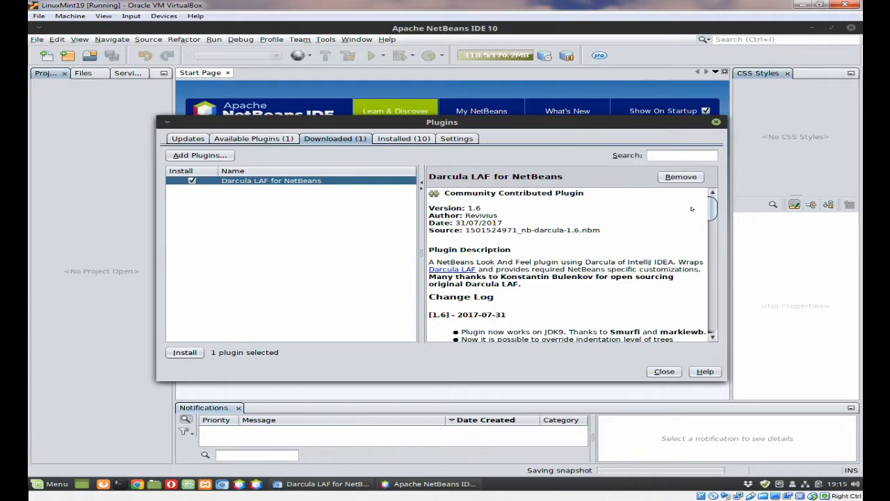
Install Darcula LAF for NetBeans, accepting the license terms and the self-signed certificate, and finish with the Restart IDE Later option.
{"action": "mouse_move", "coordinate": [711, 208]}
{"action": "left_mouse_down"}
{"action": "mouse_move", "coordinate": [715, 327]}
{"action": "mouse_move", "coordinate": [708, 204]}
{"action": "left_mouse_up"}
{"action": "mouse_move", "coordinate": [708, 204]}
{"action": "left_mouse_down"}
{"action": "mouse_move", "coordinate": [706, 223]}
{"action": "mouse_move", "coordinate": [708, 206]}
{"action": "left_mouse_up"}
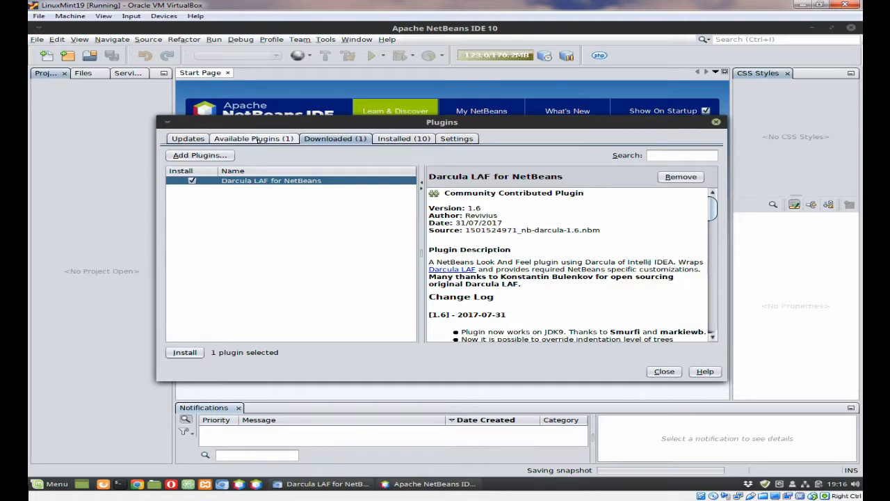
{"action": "left_click", "coordinate": [184, 353]}
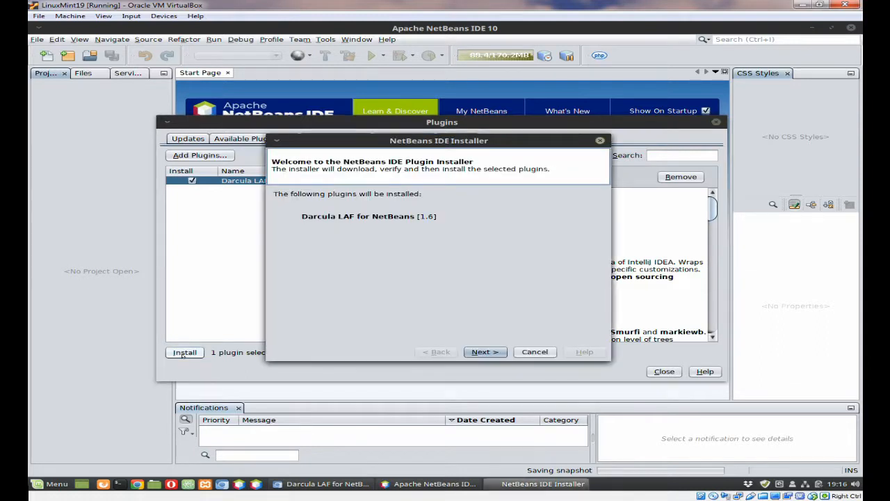
{"action": "left_click", "coordinate": [489, 353]}
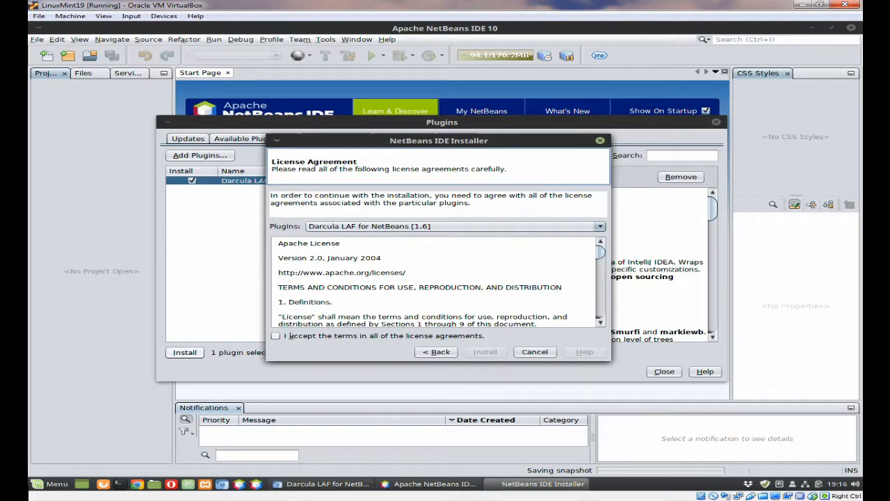
{"action": "left_click", "coordinate": [275, 336]}
{"action": "left_click", "coordinate": [480, 353]}
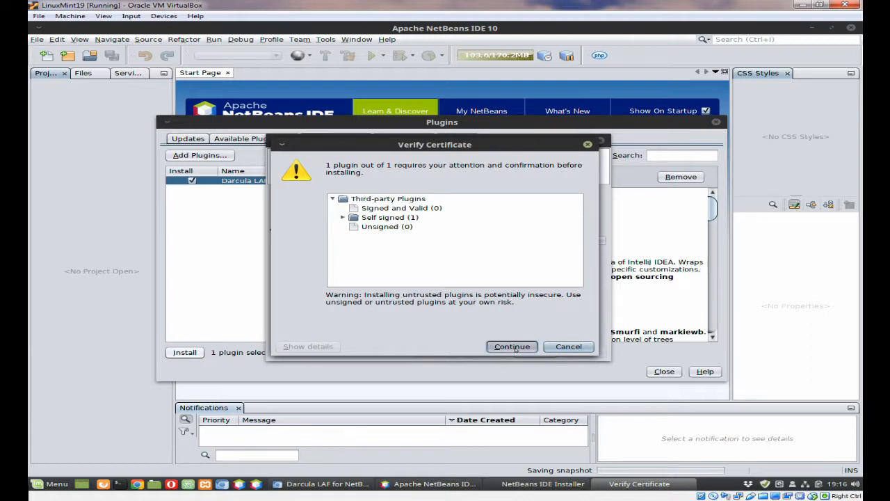
{"action": "left_click", "coordinate": [513, 346]}
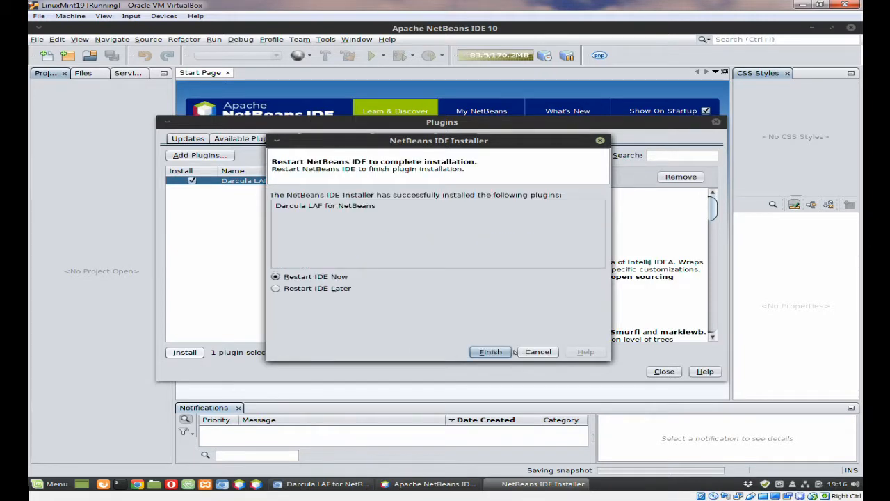
{"action": "left_click", "coordinate": [276, 288]}
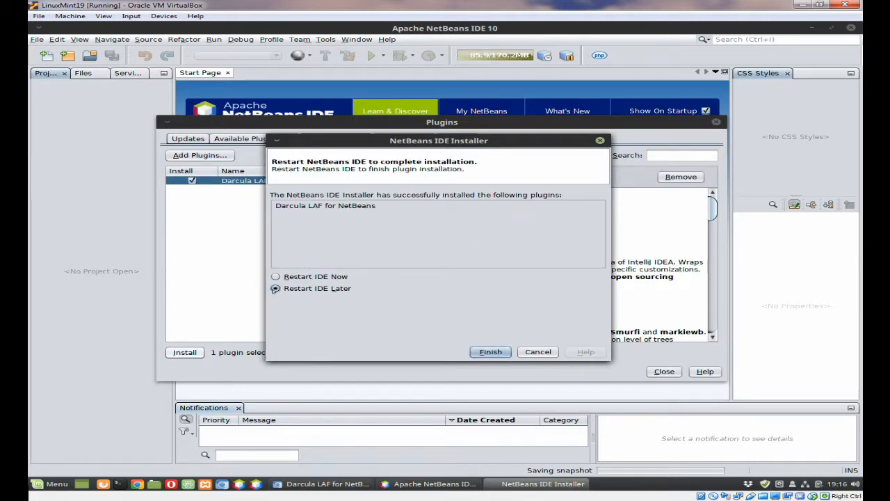
{"action": "left_click", "coordinate": [487, 352]}
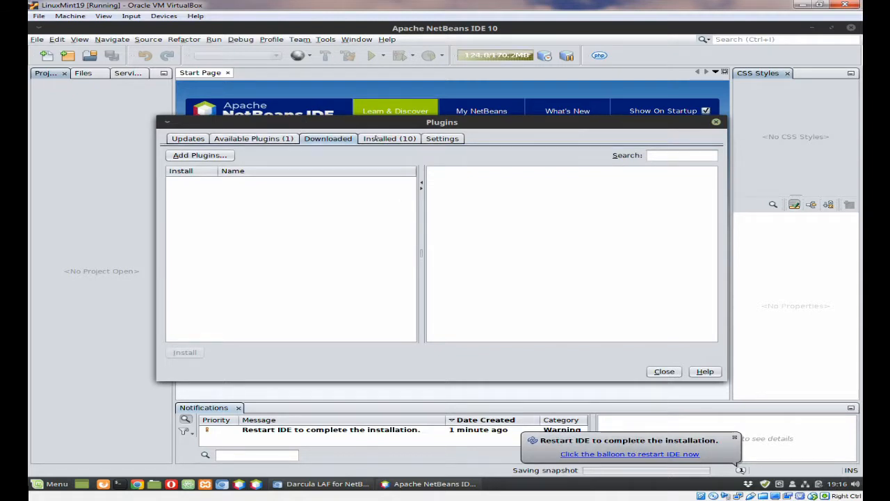
Look through the plugin manager's lists of available plugins, downloaded plugins and updates.
{"action": "left_click", "coordinate": [275, 139]}
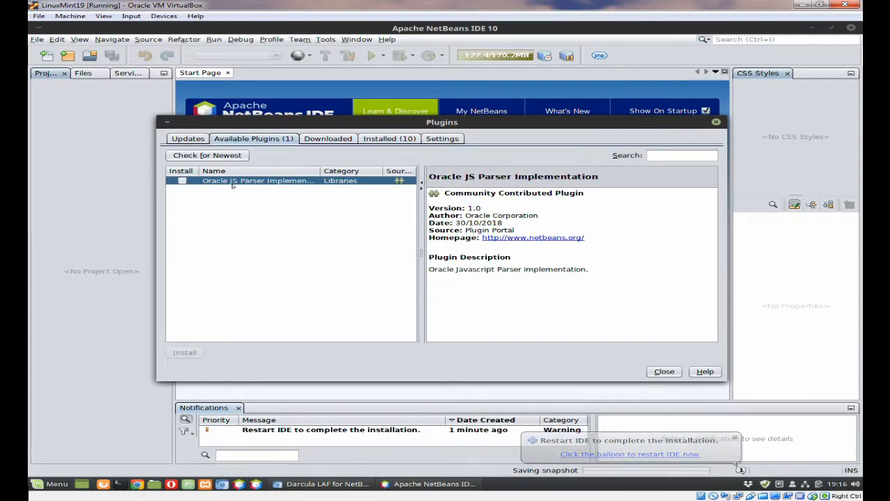
{"action": "left_click", "coordinate": [327, 139]}
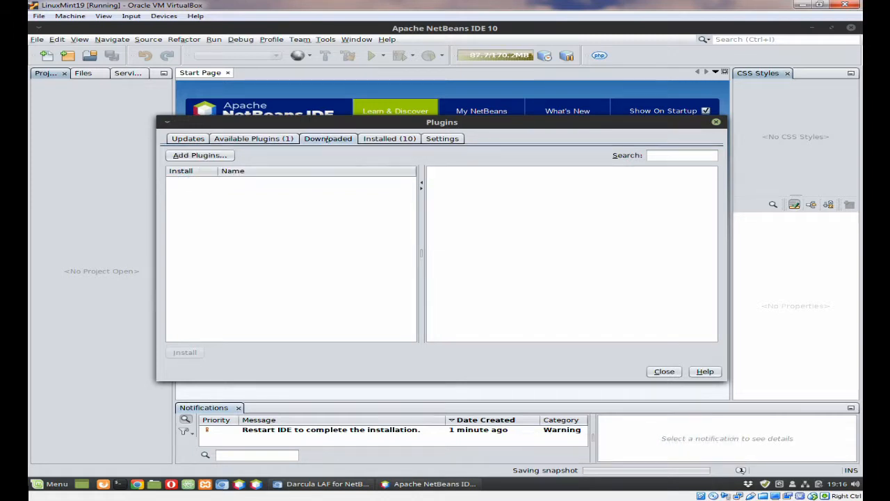
{"action": "left_click", "coordinate": [188, 138]}
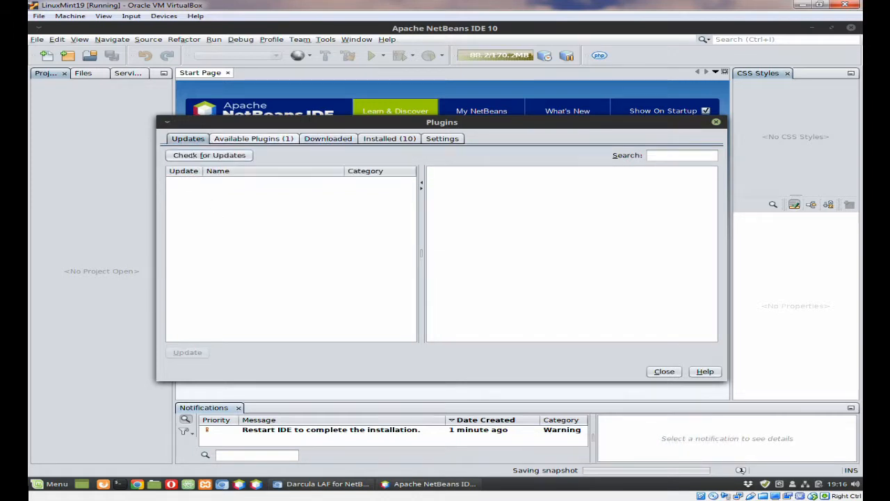
Restart the IDE from its pending notification to complete the Darcula LAF installation, and reopen the plugin manager.
{"action": "left_click", "coordinate": [336, 431]}
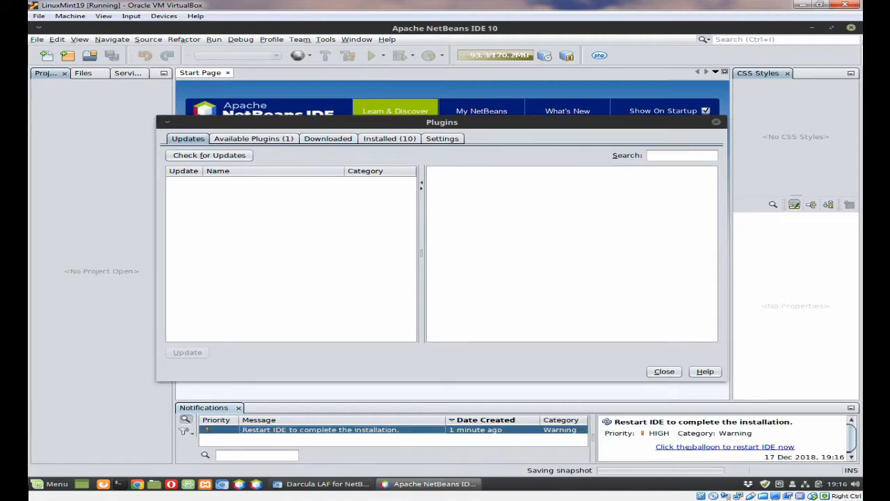
{"action": "left_click", "coordinate": [689, 447]}
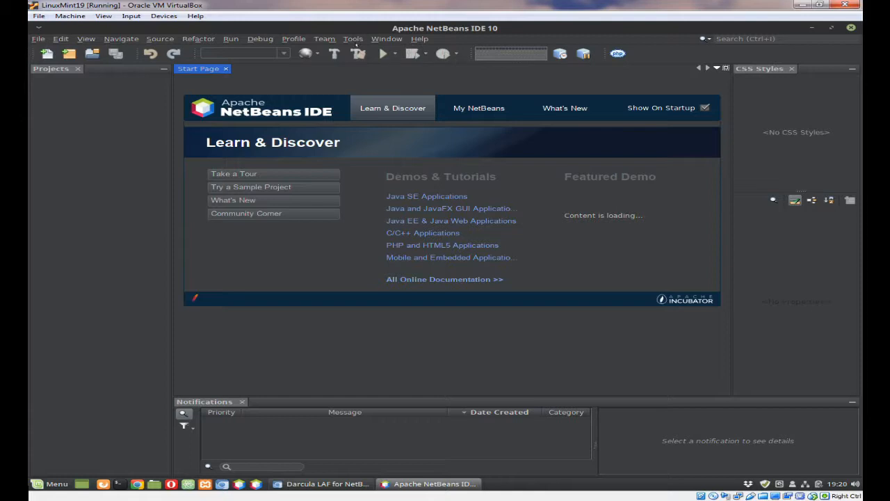
{"action": "left_click", "coordinate": [354, 39]}
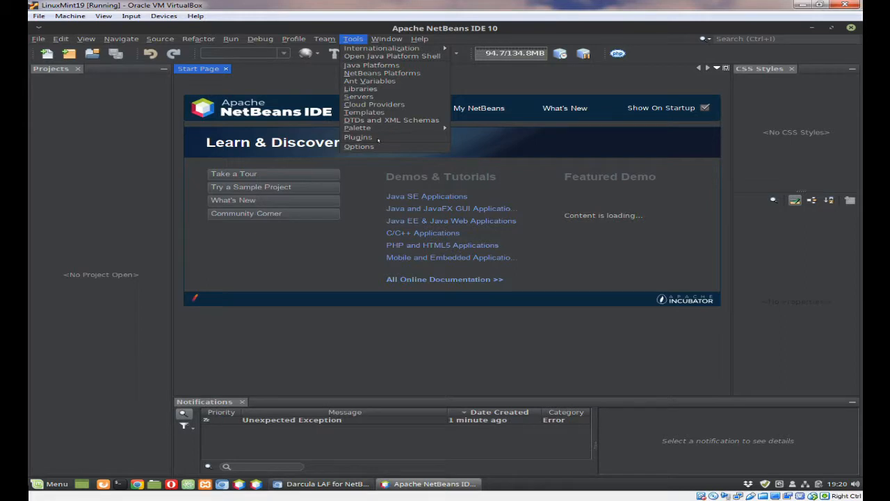
{"action": "left_click", "coordinate": [358, 137]}
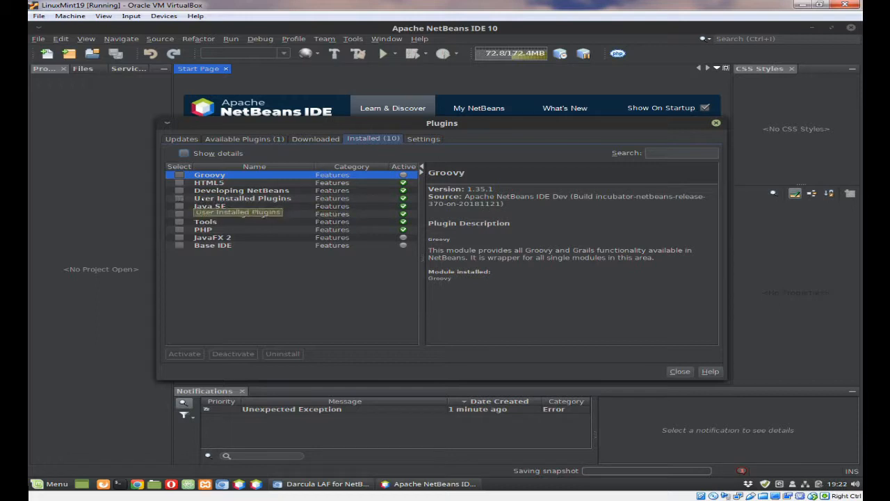
Review the description of the User Installed Plugins group among the installed plugins.
{"action": "left_click", "coordinate": [204, 198]}
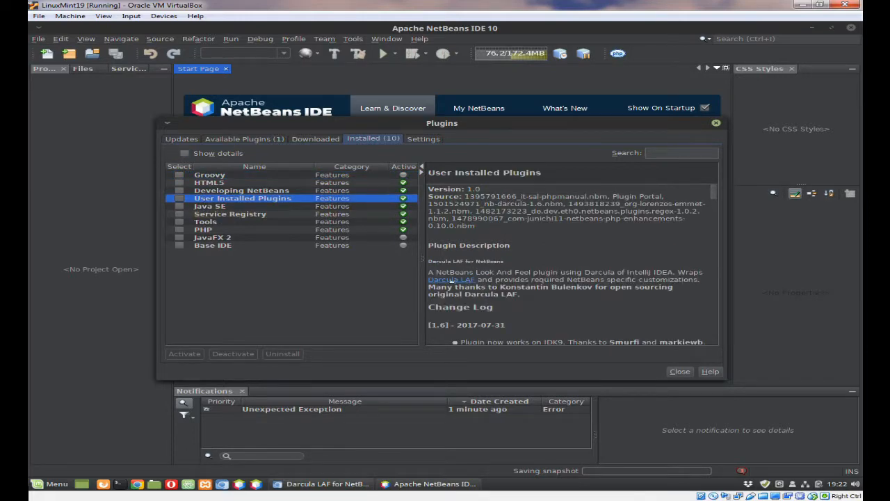
{"action": "scroll", "coordinate": [709, 272], "scroll_direction": "down", "scroll_amount": 5}
{"action": "scroll", "coordinate": [707, 291], "scroll_direction": "down", "scroll_amount": 5}
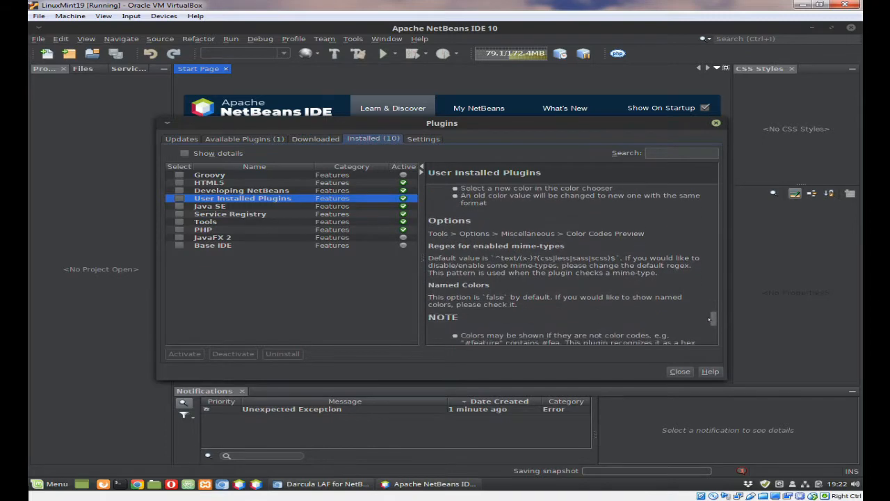
{"action": "left_click_drag", "start_coordinate": [710, 319], "coordinate": [704, 186]}
Show the detailed list of installed plugins and deactivate Darcula LAF for NetBeans, finishing with the Restart IDE Now option.
{"action": "left_click", "coordinate": [184, 153]}
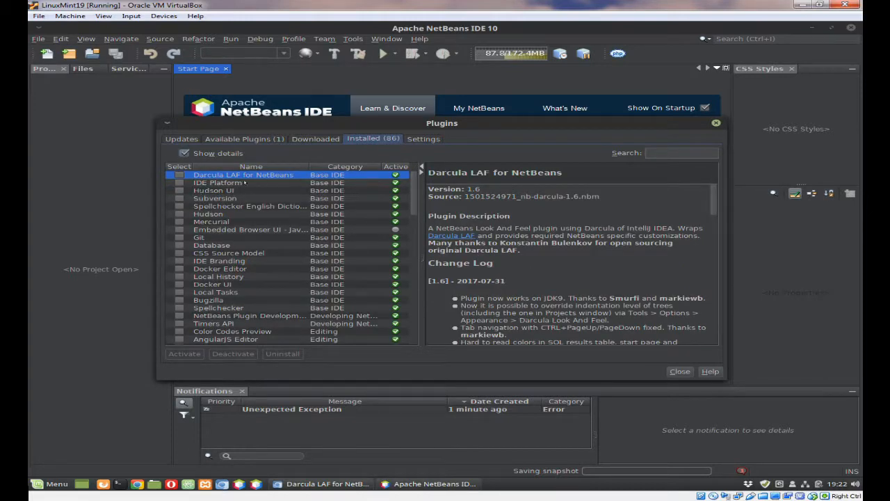
{"action": "left_click", "coordinate": [176, 176]}
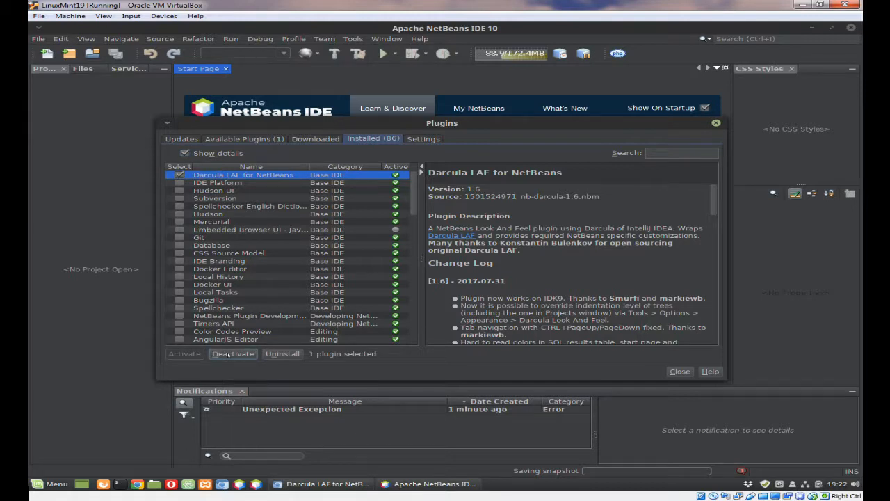
{"action": "left_click", "coordinate": [231, 353]}
{"action": "left_click", "coordinate": [459, 352]}
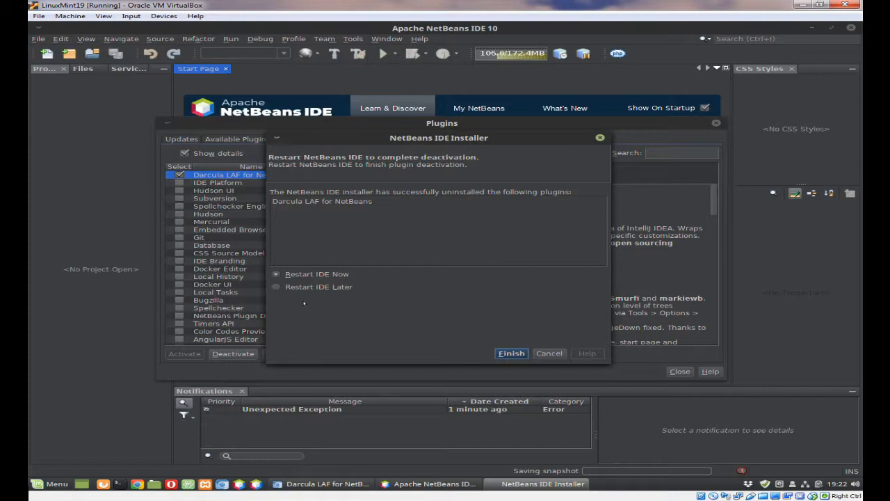
{"action": "left_click", "coordinate": [511, 353]}
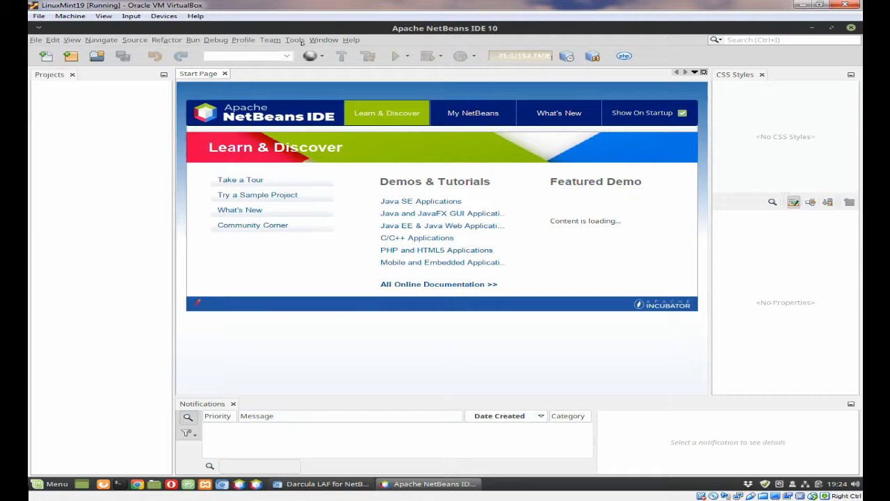
Reopen the plugin manager and read the NetbeansRegexPlugin and Darcula LAF descriptions of the installed User Installed Plugins group.
{"action": "left_click", "coordinate": [302, 41]}
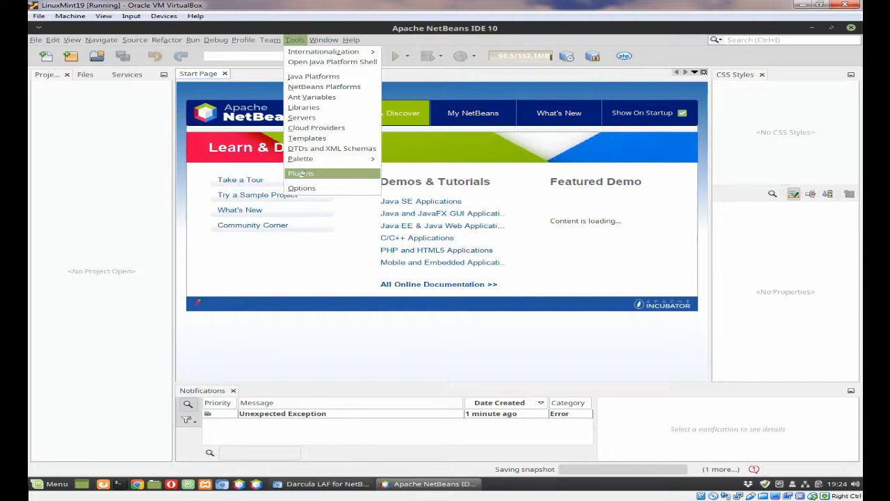
{"action": "left_click", "coordinate": [302, 174]}
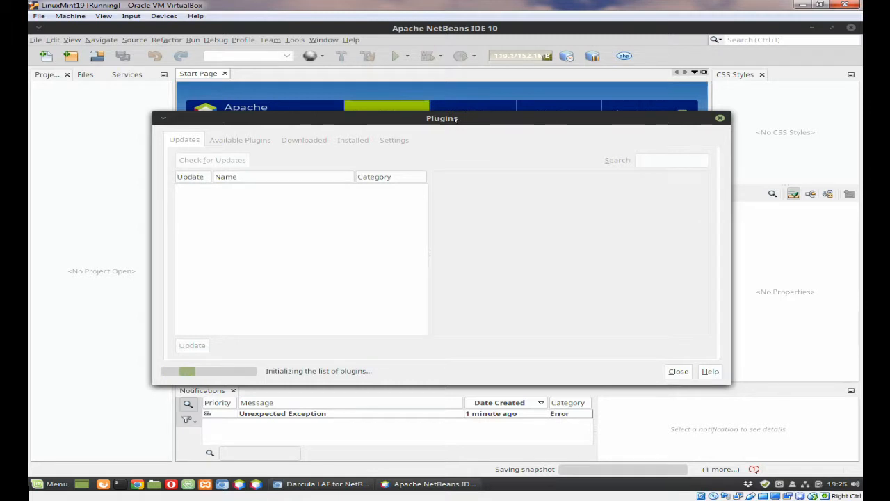
{"action": "left_click", "coordinate": [372, 140]}
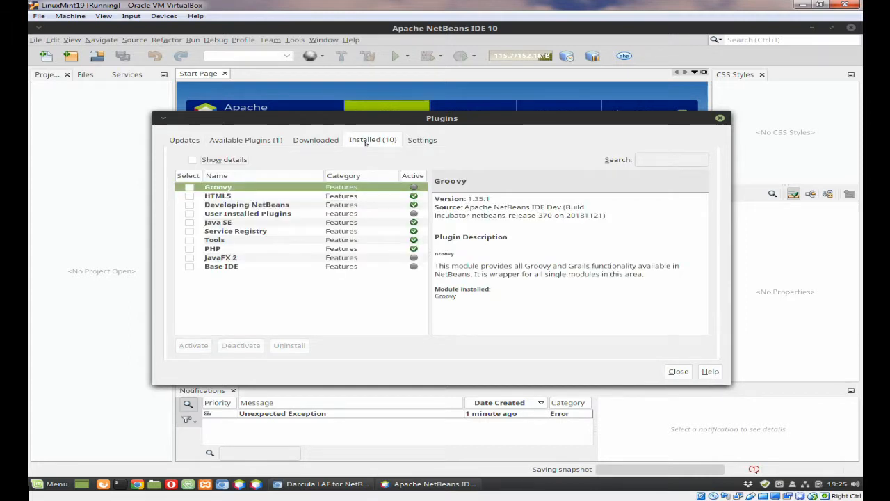
{"action": "left_click", "coordinate": [214, 216]}
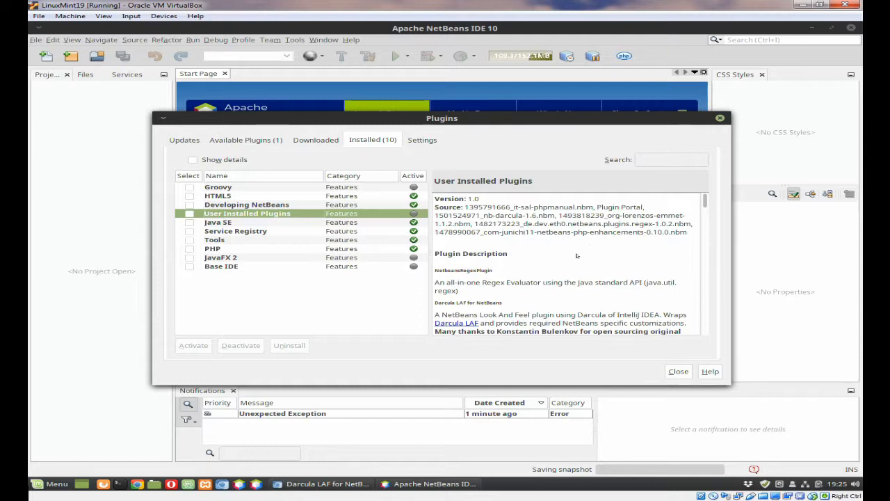
{"action": "scroll", "coordinate": [598, 264], "scroll_direction": "down", "scroll_amount": 3}
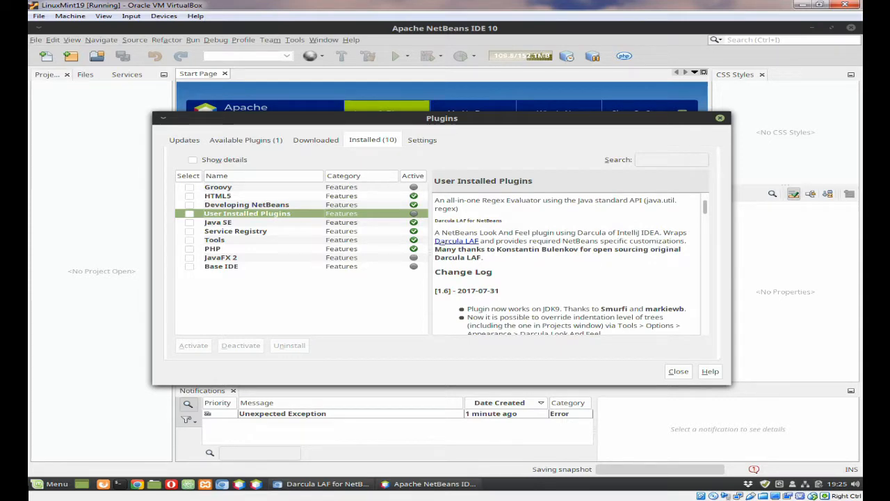
{"action": "scroll", "coordinate": [533, 271], "scroll_direction": "down", "scroll_amount": 6}
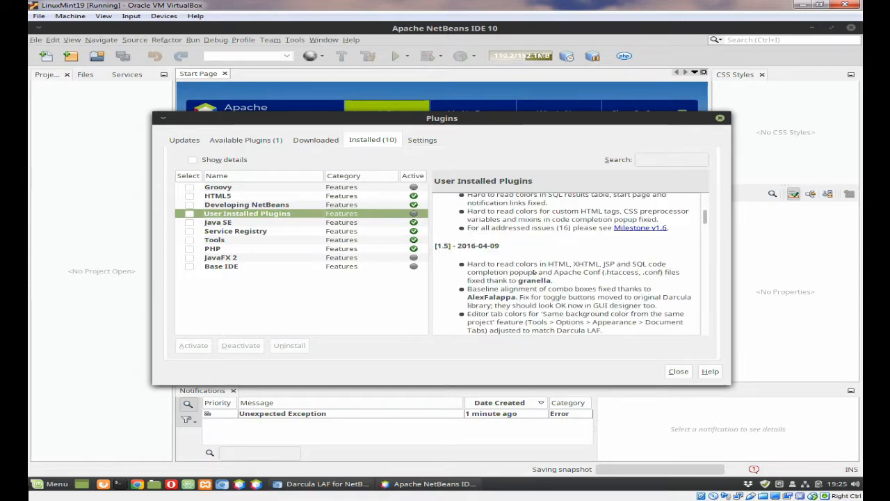
{"action": "scroll", "coordinate": [534, 272], "scroll_direction": "down", "scroll_amount": 6}
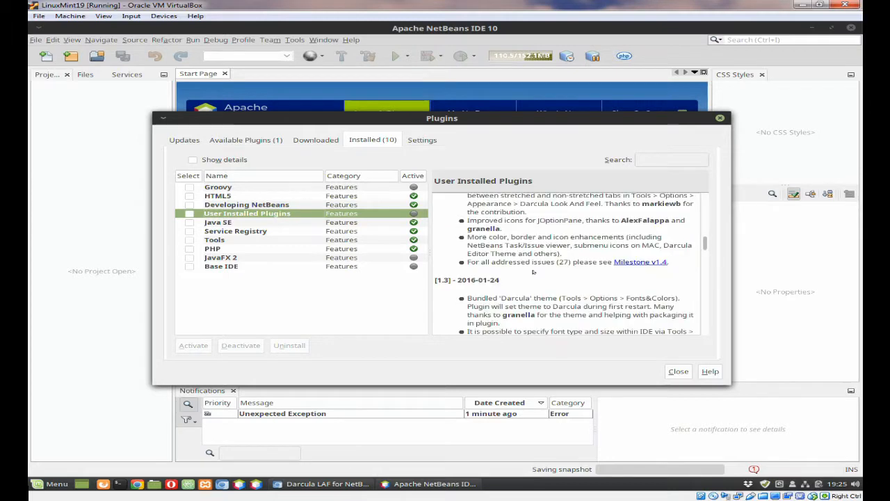
{"action": "scroll", "coordinate": [535, 273], "scroll_direction": "down", "scroll_amount": 6}
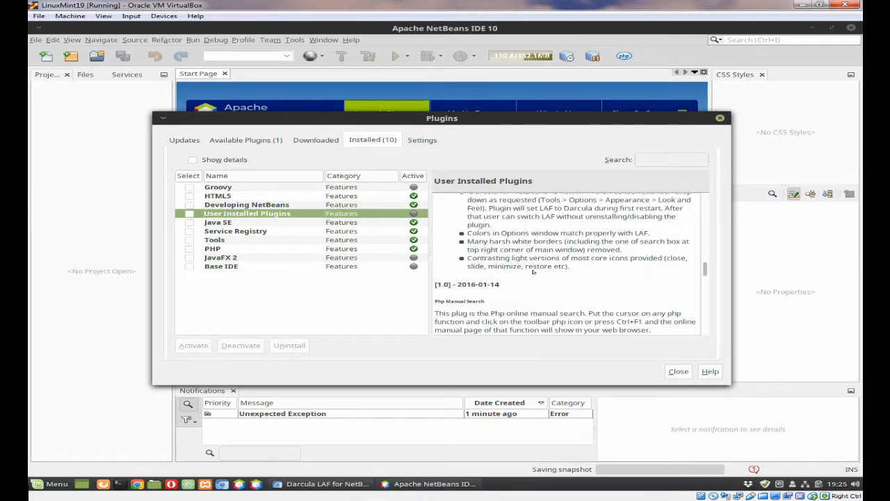
Read the Php Manual Search, Emmet, Color Codes Preview and PHP Enhancements descriptions through to the list of installed modules.
{"action": "scroll", "coordinate": [533, 273], "scroll_direction": "down", "scroll_amount": 3}
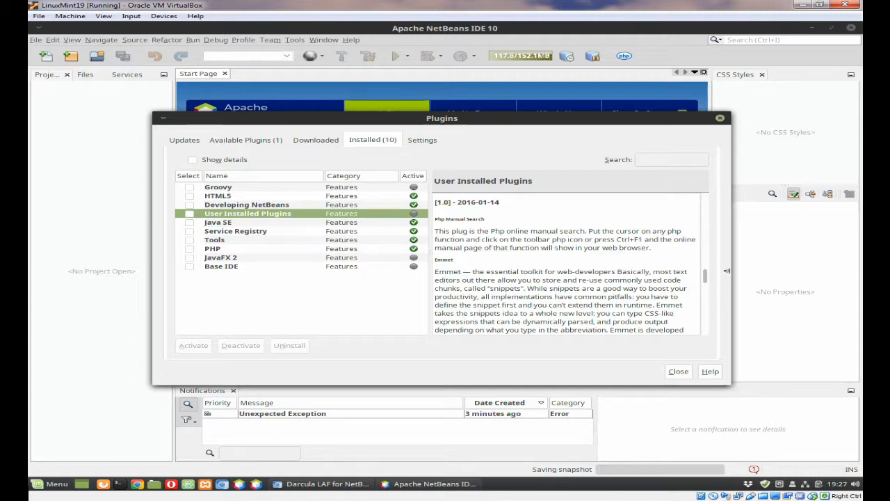
{"action": "left_click_drag", "start_coordinate": [703, 276], "coordinate": [705, 279]}
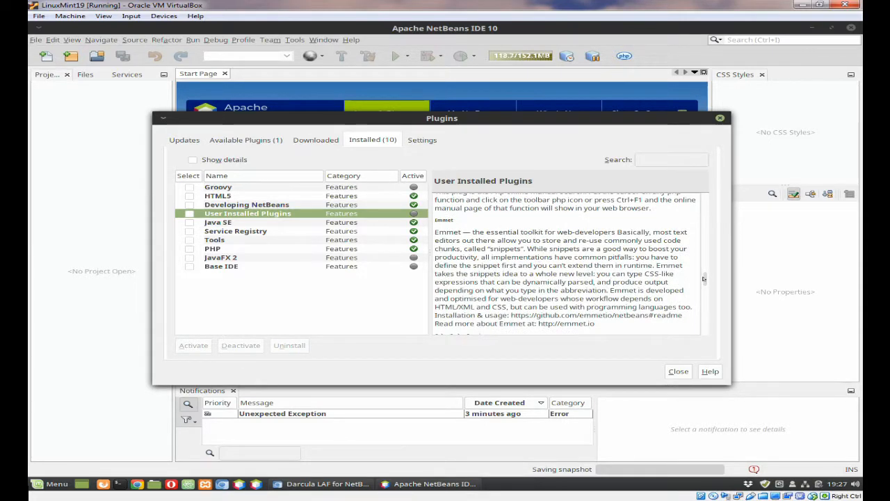
{"action": "scroll", "coordinate": [476, 256], "scroll_direction": "down", "scroll_amount": 3}
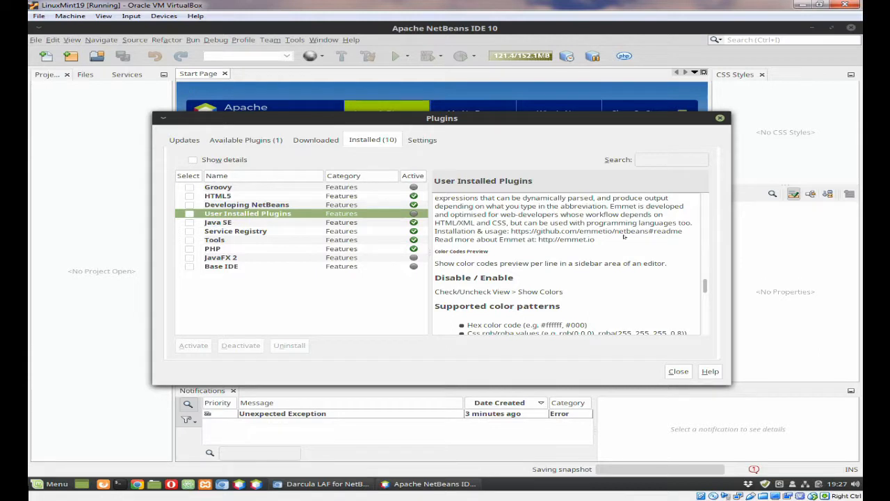
{"action": "left_click_drag", "start_coordinate": [704, 286], "coordinate": [704, 310]}
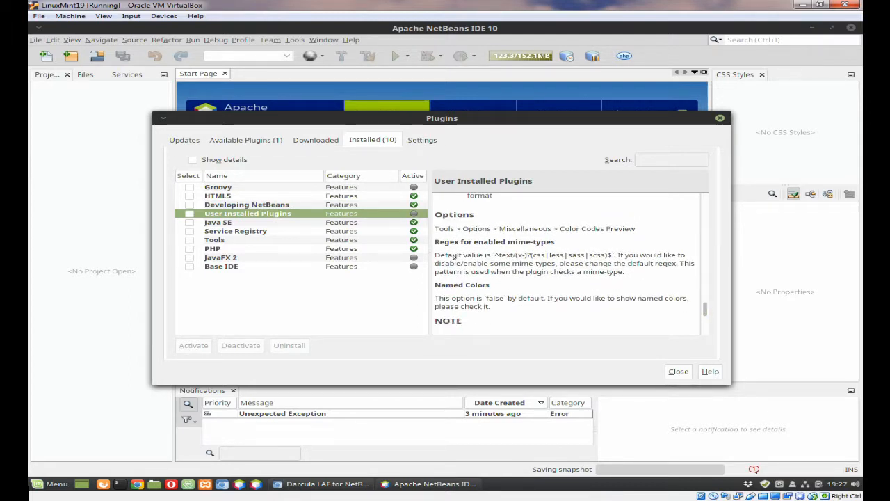
{"action": "scroll", "coordinate": [506, 258], "scroll_direction": "down", "scroll_amount": 4}
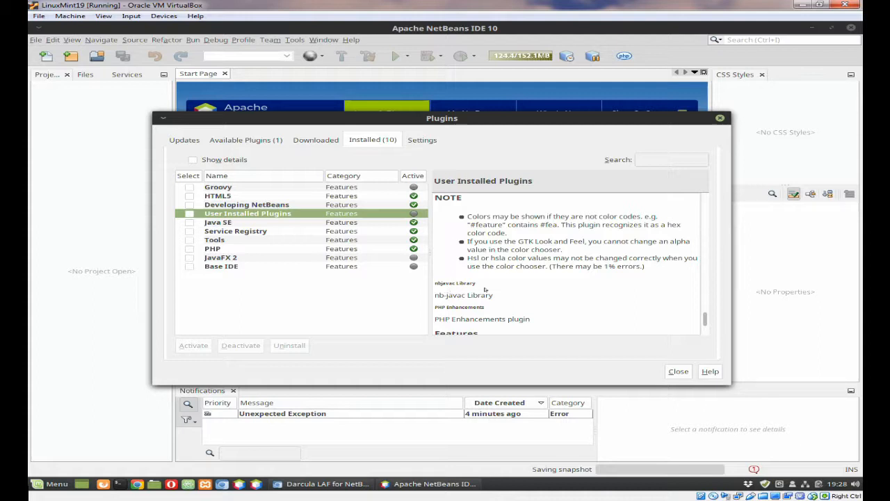
{"action": "left_click_drag", "start_coordinate": [705, 320], "coordinate": [705, 325]}
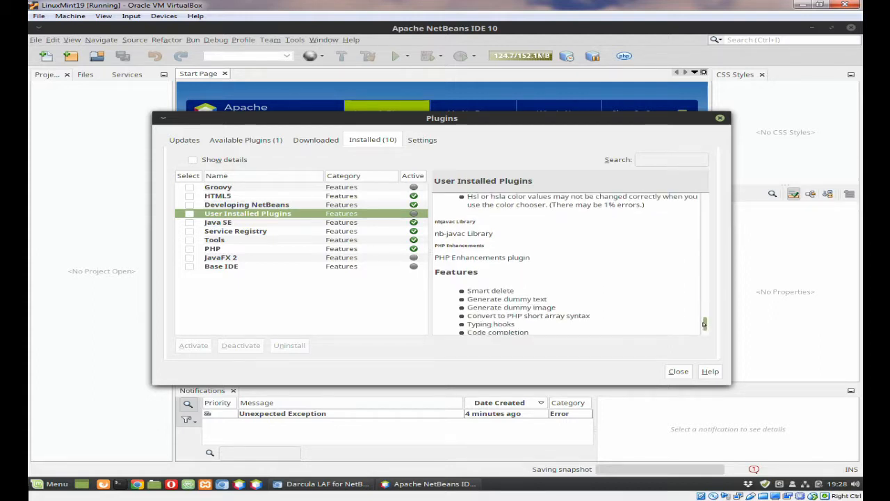
{"action": "scroll", "coordinate": [570, 277], "scroll_direction": "down", "scroll_amount": 3}
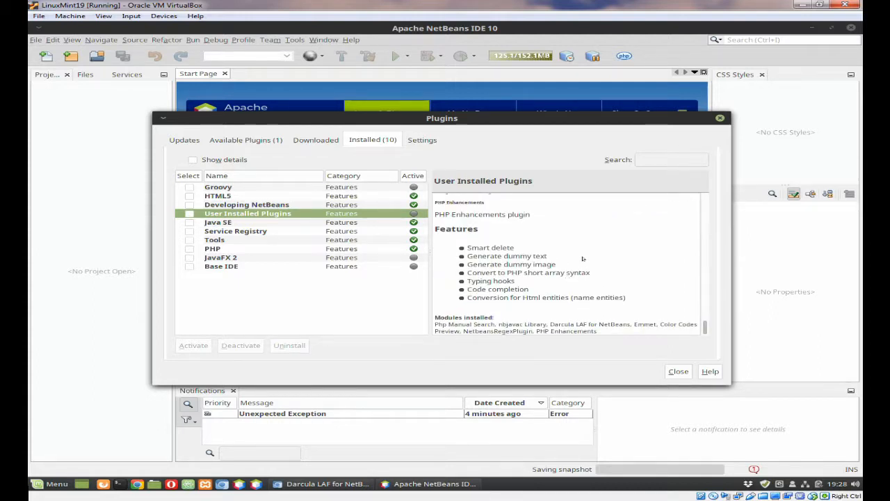